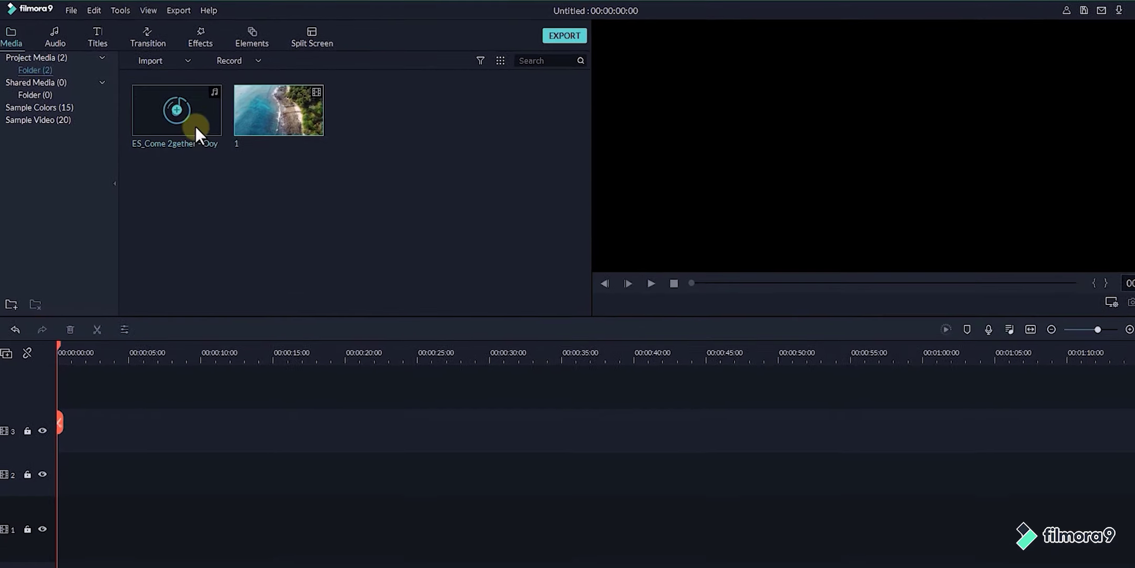
Run Beat Detection on the music track and place it on the audio track.
{"action": "right_click", "coordinate": [175, 120]}
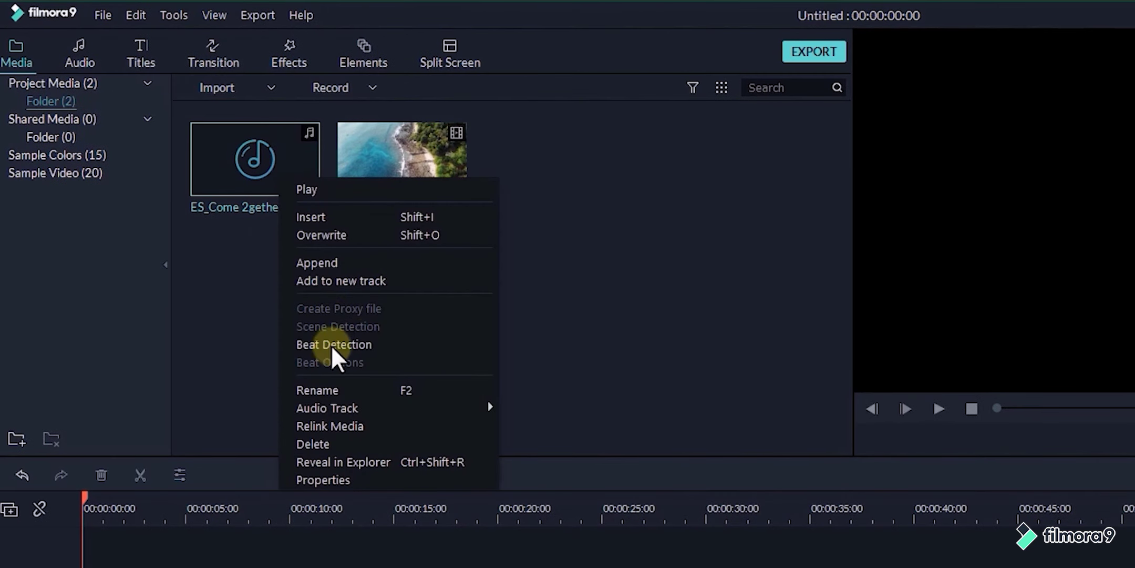
{"action": "left_click", "coordinate": [393, 345]}
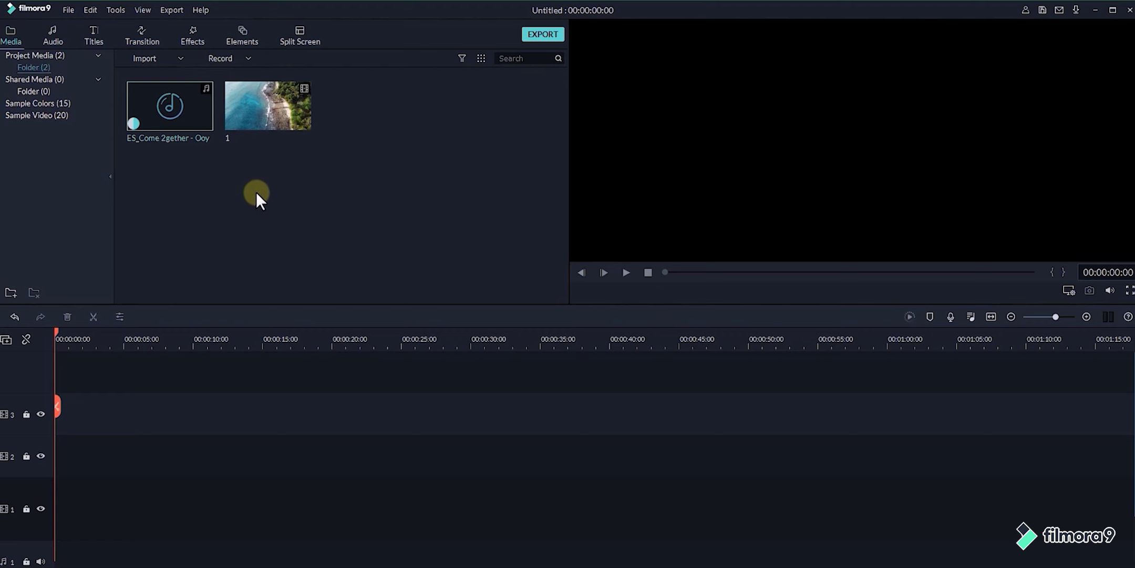
{"action": "mouse_move", "coordinate": [254, 159]}
{"action": "left_click_drag", "start_coordinate": [165, 146], "coordinate": [59, 523]}
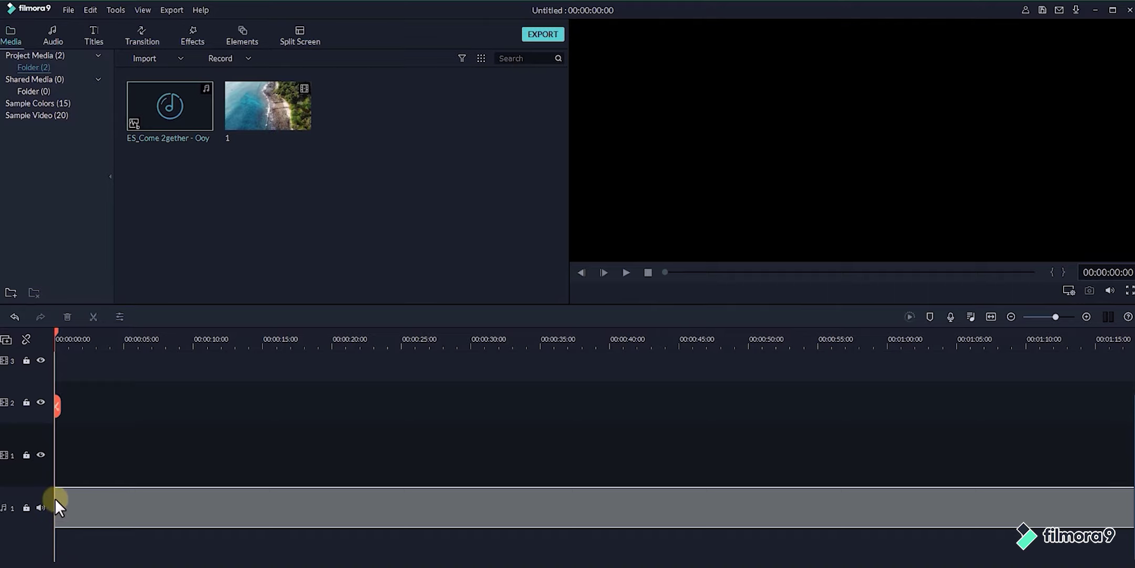
Preview the beat markers from ten seconds, then select the music clip.
{"action": "left_click", "coordinate": [211, 339]}
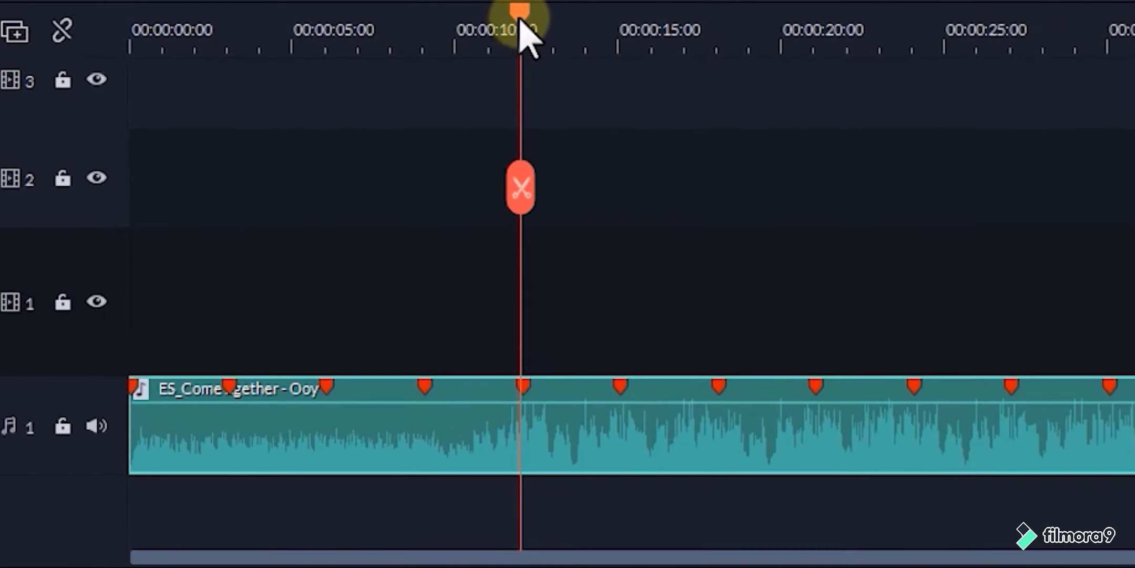
{"action": "left_click_drag", "start_coordinate": [522, 13], "coordinate": [484, 13]}
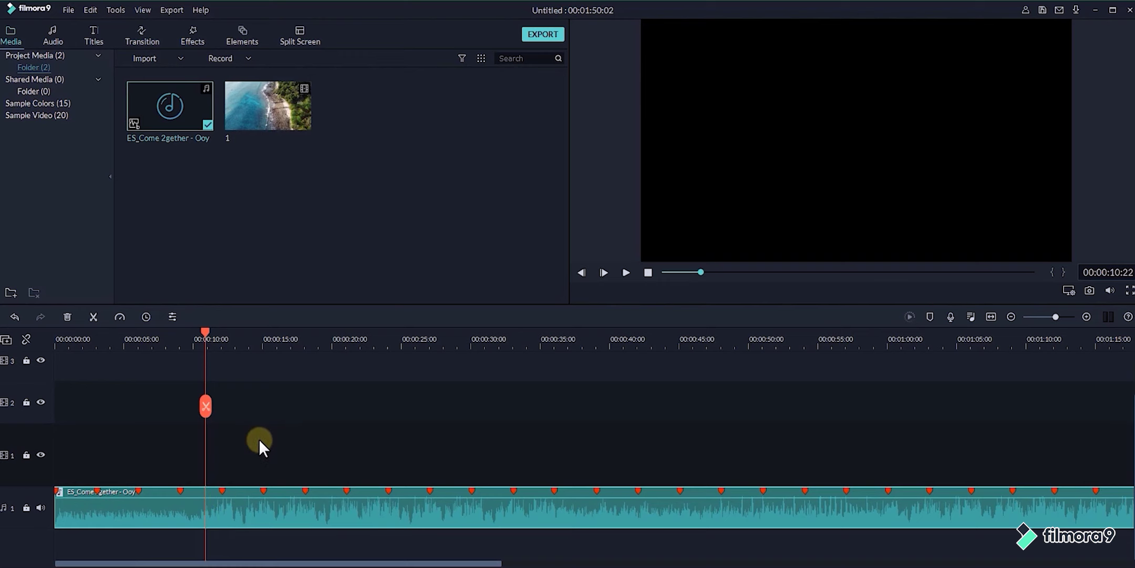
{"action": "key", "text": "space"}
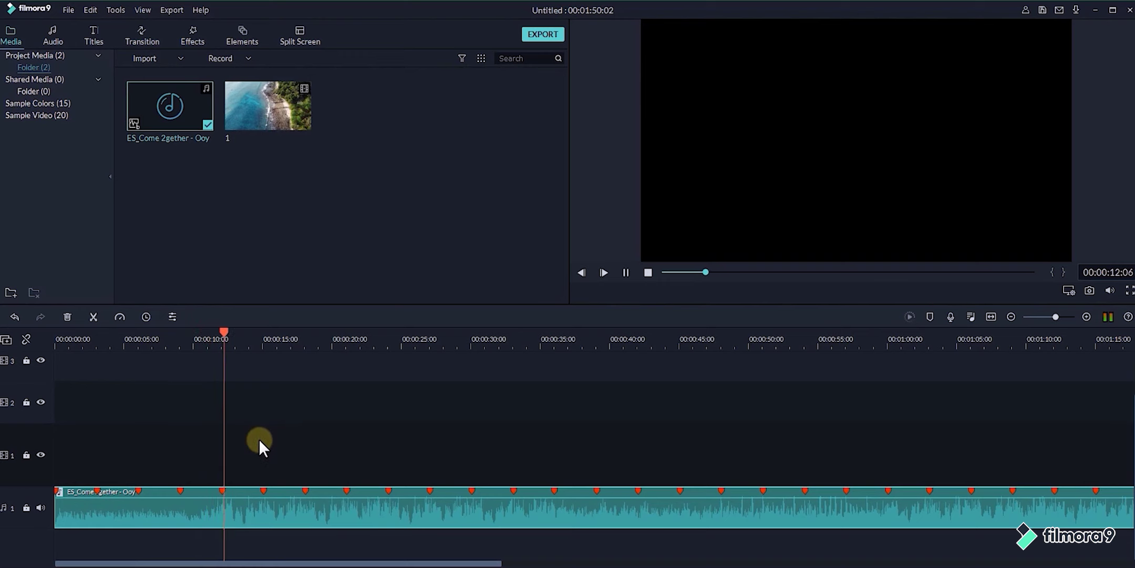
{"action": "key", "text": "space"}
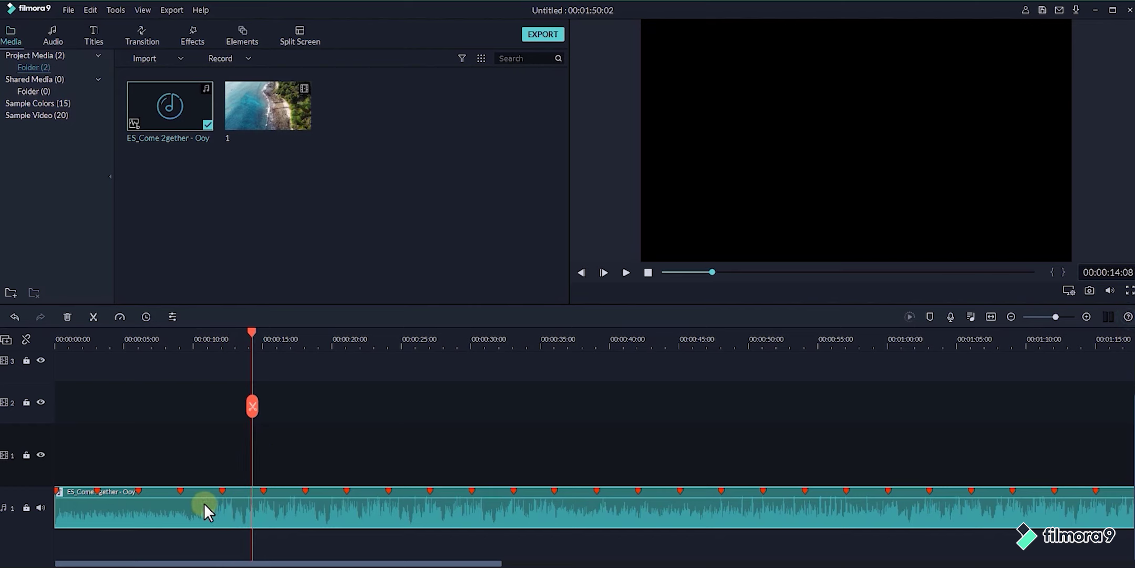
{"action": "left_click", "coordinate": [185, 447]}
{"action": "left_click", "coordinate": [238, 522]}
Delete the music, re-detect beats with Highlight every 1, and place it back on the audio track.
{"action": "key", "text": "Delete"}
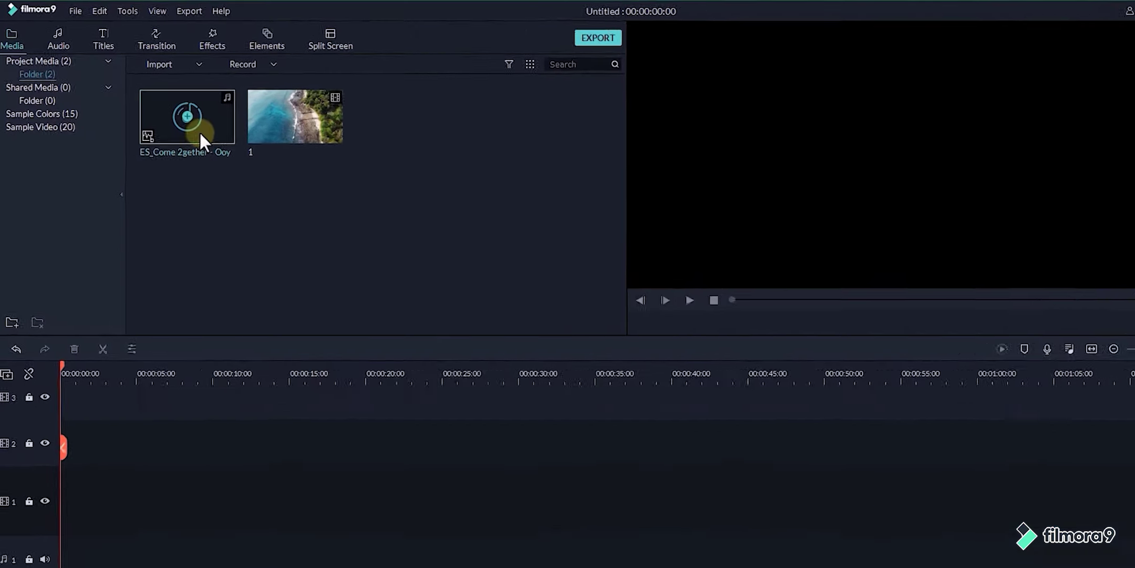
{"action": "right_click", "coordinate": [188, 121]}
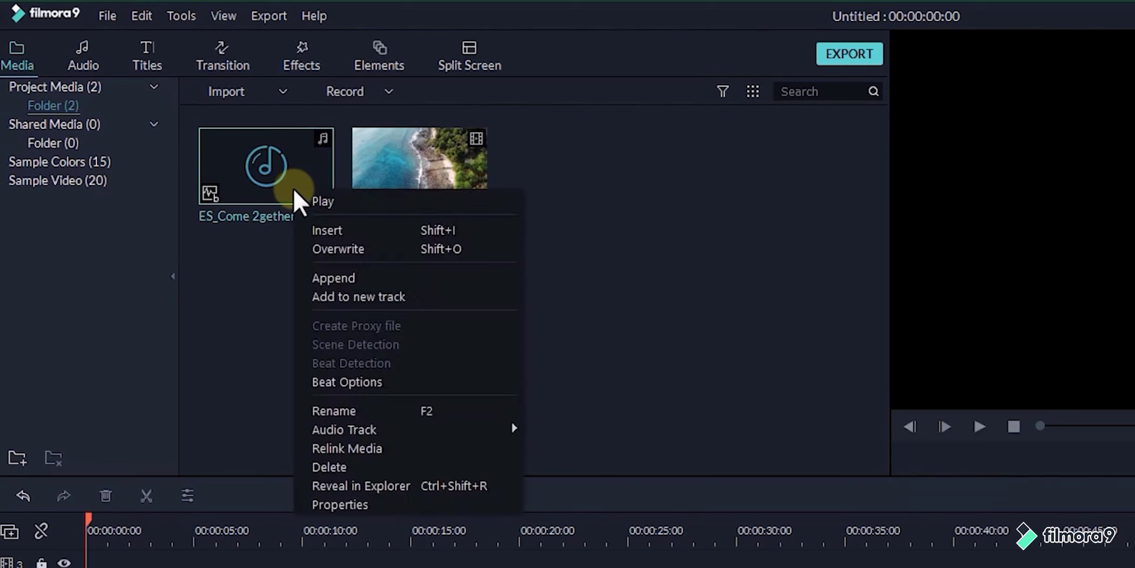
{"action": "left_click", "coordinate": [370, 382]}
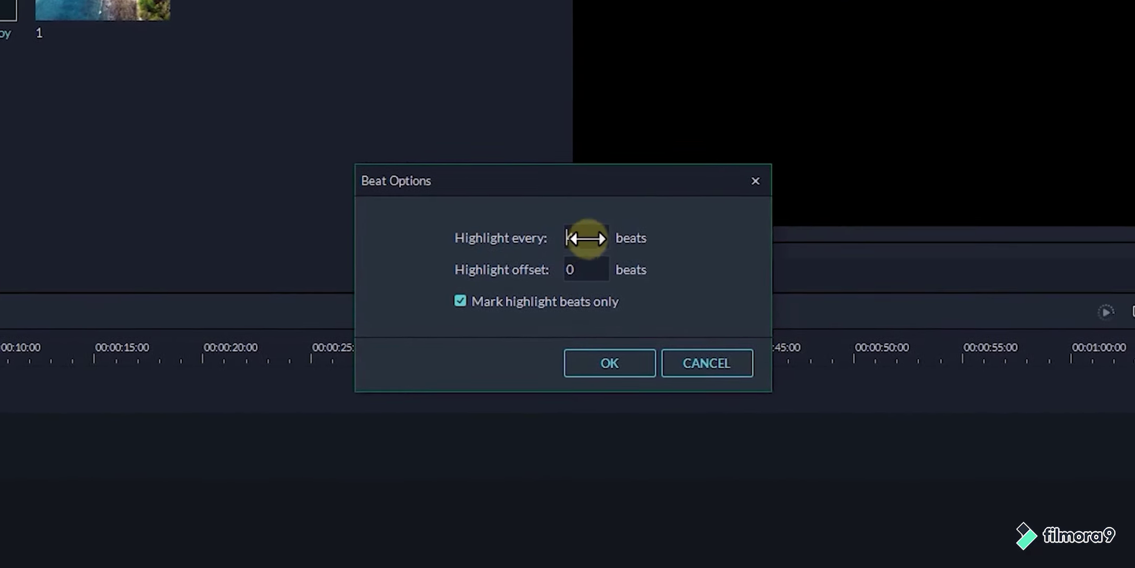
{"action": "left_click_drag", "start_coordinate": [593, 242], "coordinate": [568, 241]}
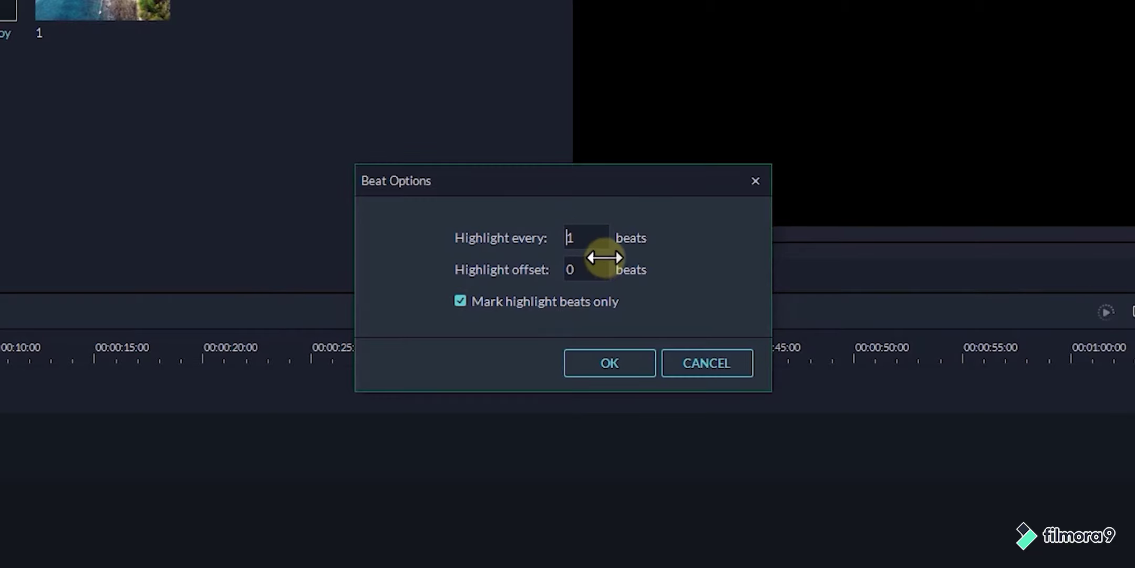
{"action": "left_click", "coordinate": [609, 361]}
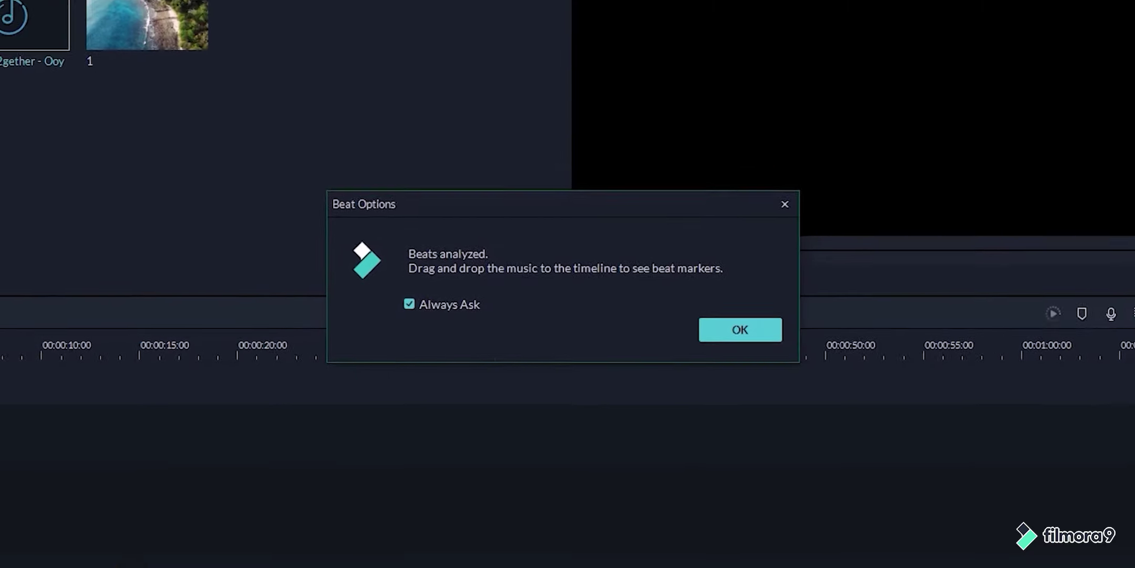
{"action": "left_click", "coordinate": [680, 324]}
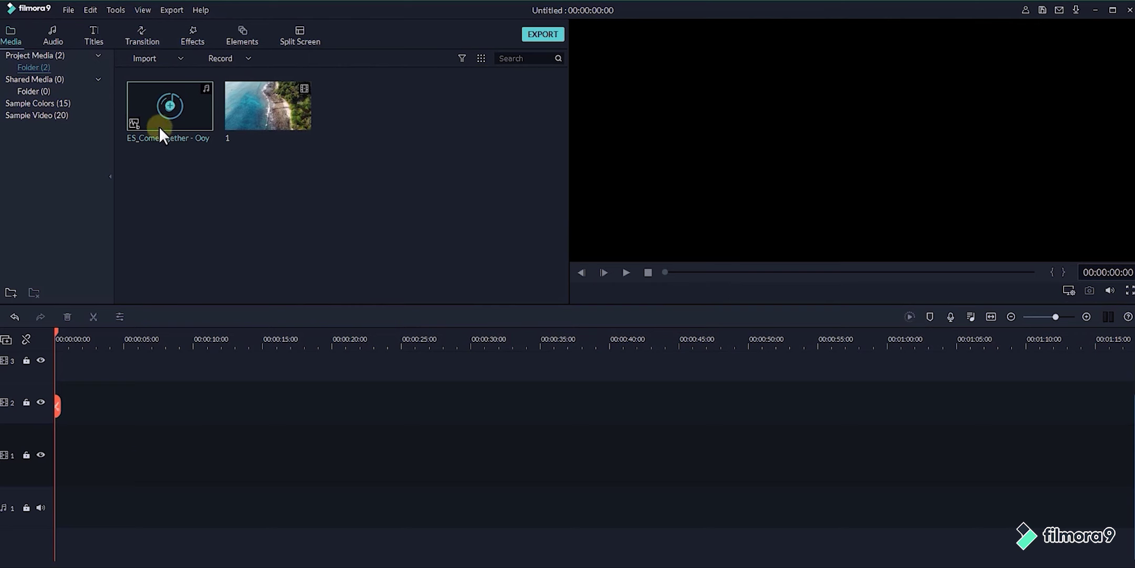
{"action": "left_click_drag", "start_coordinate": [158, 126], "coordinate": [86, 496]}
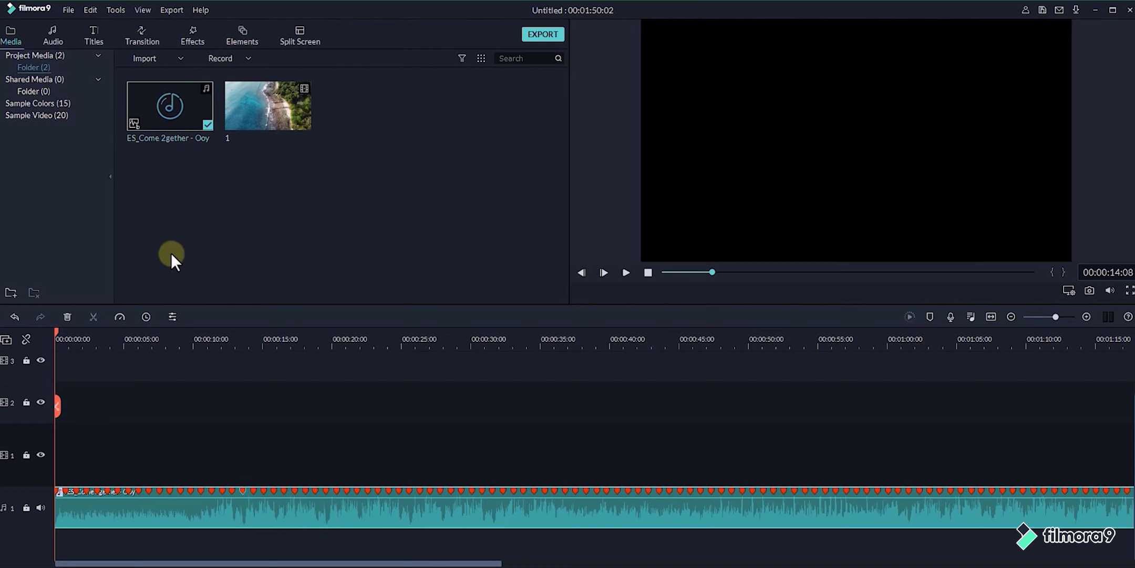
Place the aerial beach clip on video tracks 1 and 2.
{"action": "left_click", "coordinate": [223, 490]}
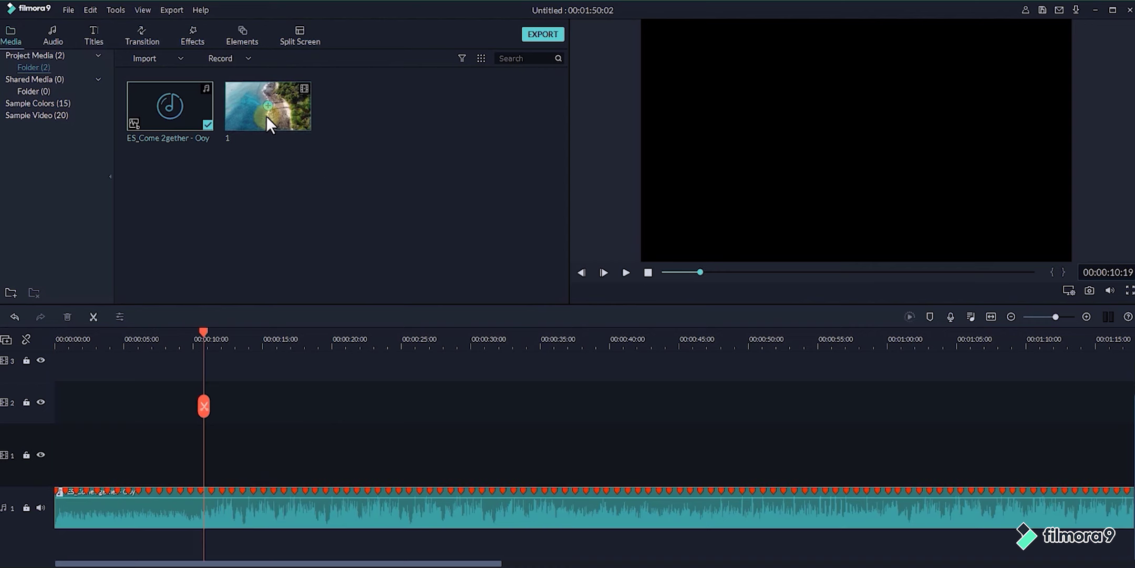
{"action": "mouse_move", "coordinate": [267, 112]}
{"action": "left_mouse_down"}
{"action": "mouse_move", "coordinate": [192, 371]}
{"action": "mouse_move", "coordinate": [53, 460]}
{"action": "left_mouse_up"}
{"action": "left_click", "coordinate": [661, 348]}
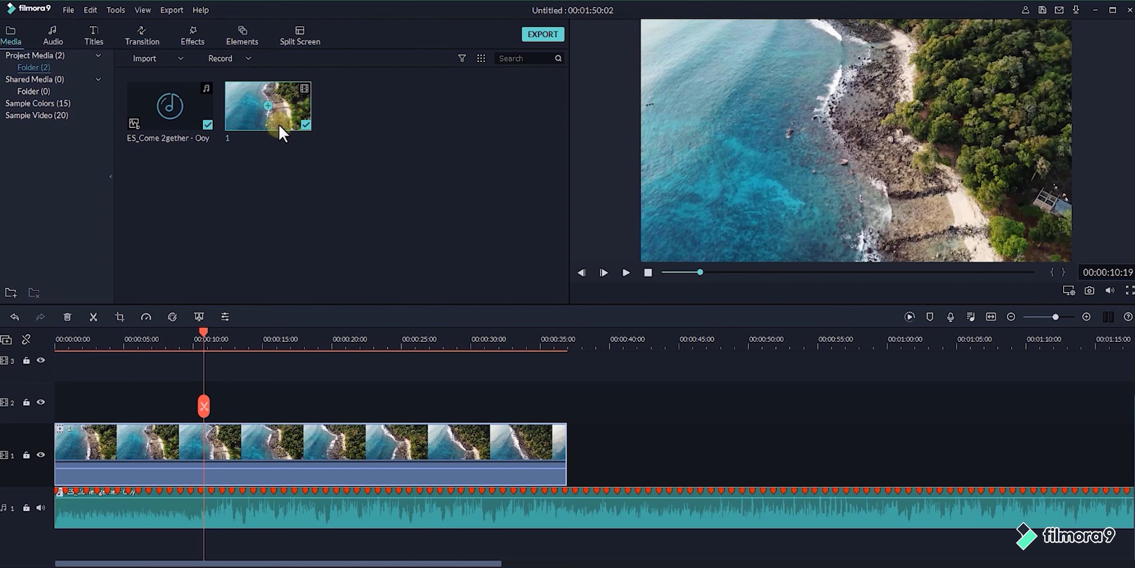
{"action": "left_click_drag", "start_coordinate": [277, 112], "coordinate": [50, 412]}
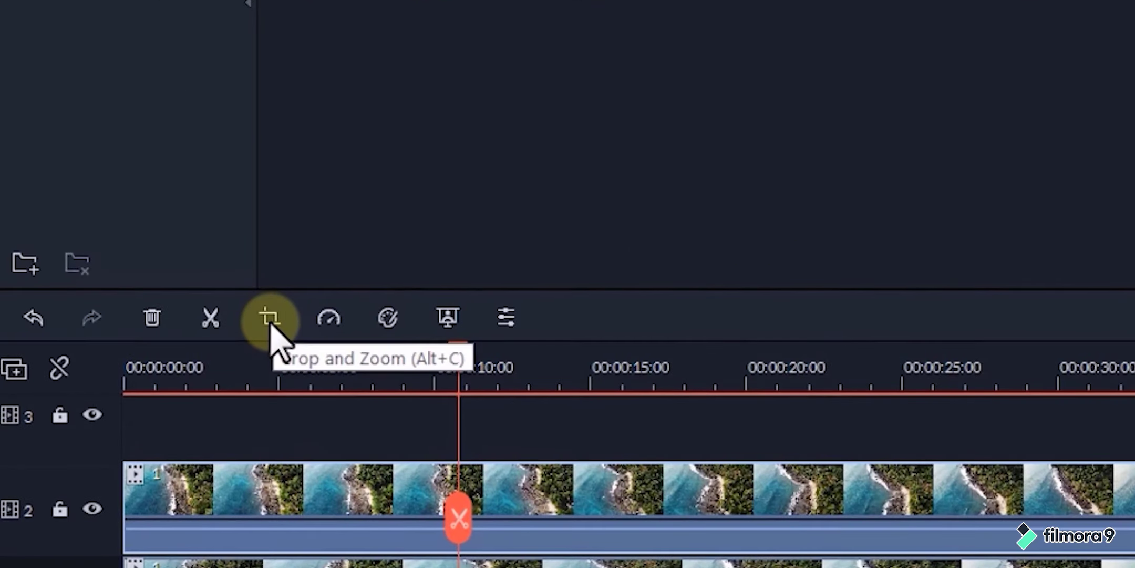
Crop one beach clip slightly inward from the top-left with Crop and Zoom.
{"action": "left_click", "coordinate": [269, 318]}
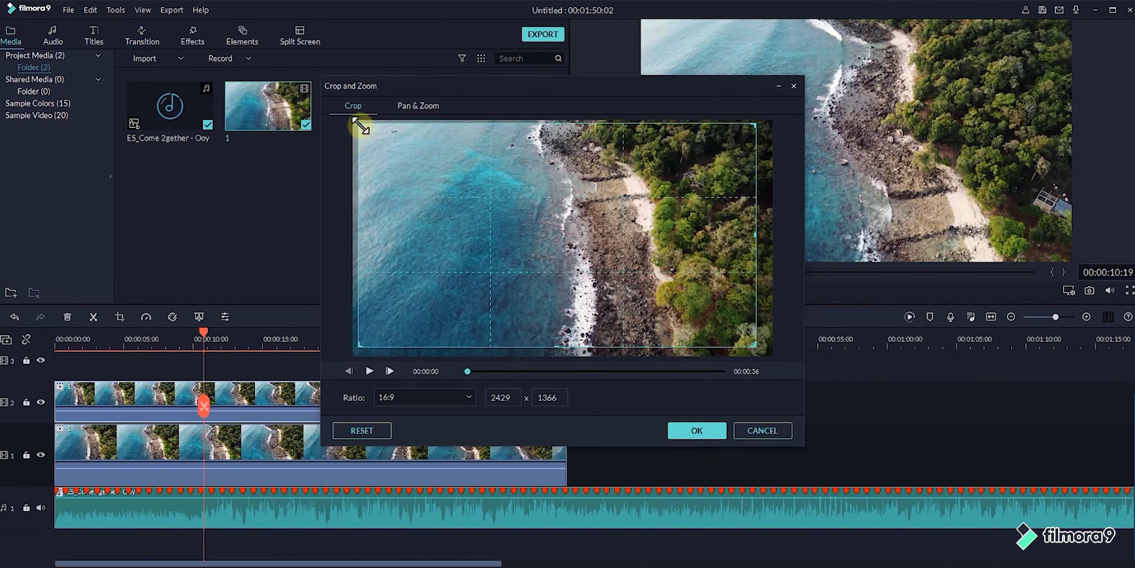
{"action": "left_click_drag", "start_coordinate": [354, 124], "coordinate": [364, 130]}
{"action": "left_click", "coordinate": [683, 434]}
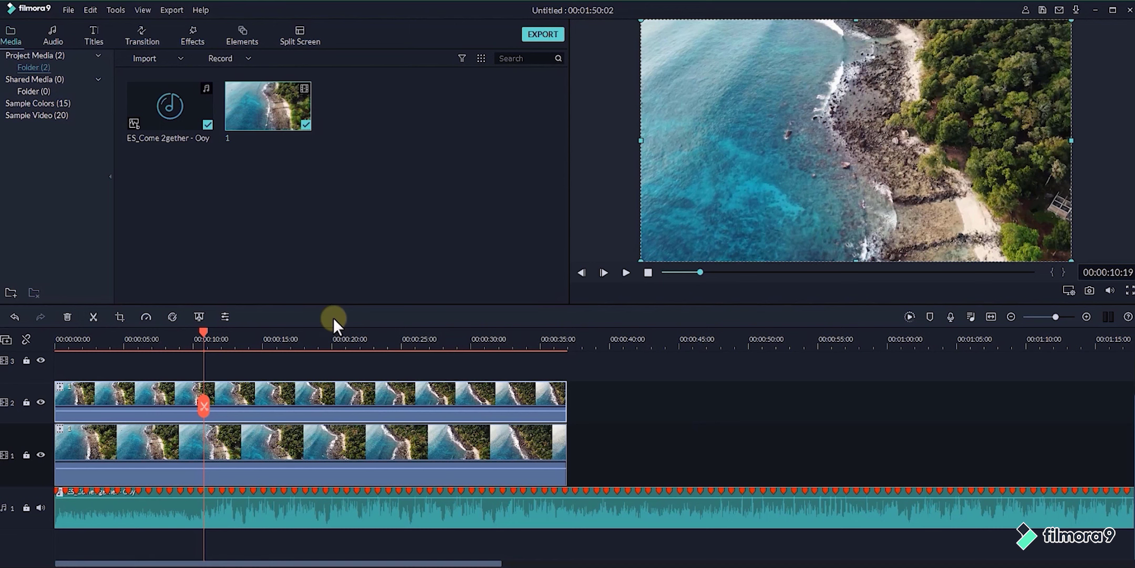
Move the playhead past eleven seconds and show the Filters > Shake (8) effects.
{"action": "left_click", "coordinate": [205, 342]}
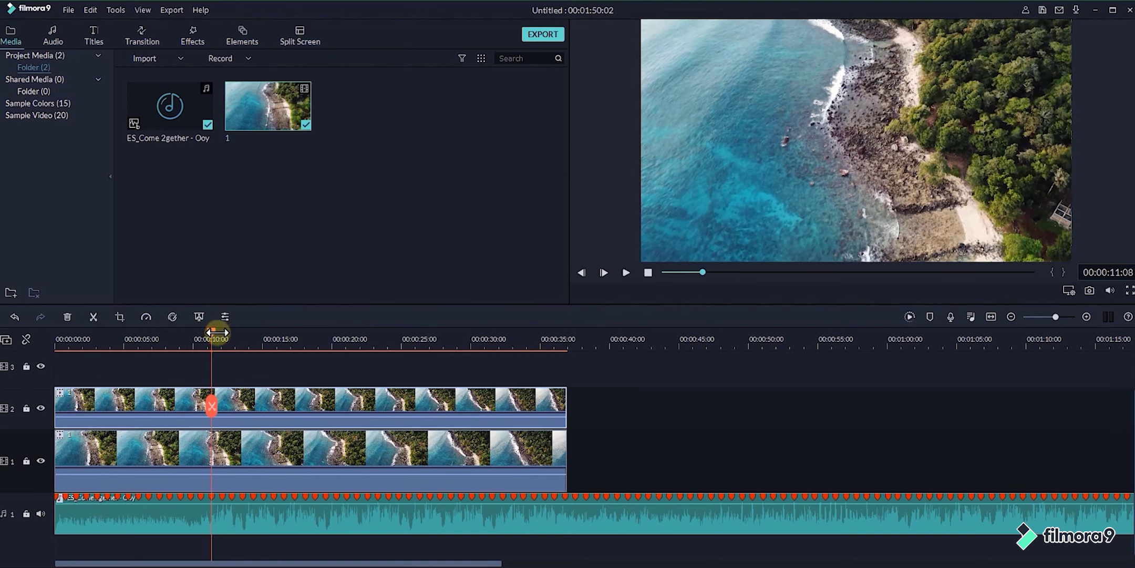
{"action": "left_click_drag", "start_coordinate": [213, 332], "coordinate": [218, 335]}
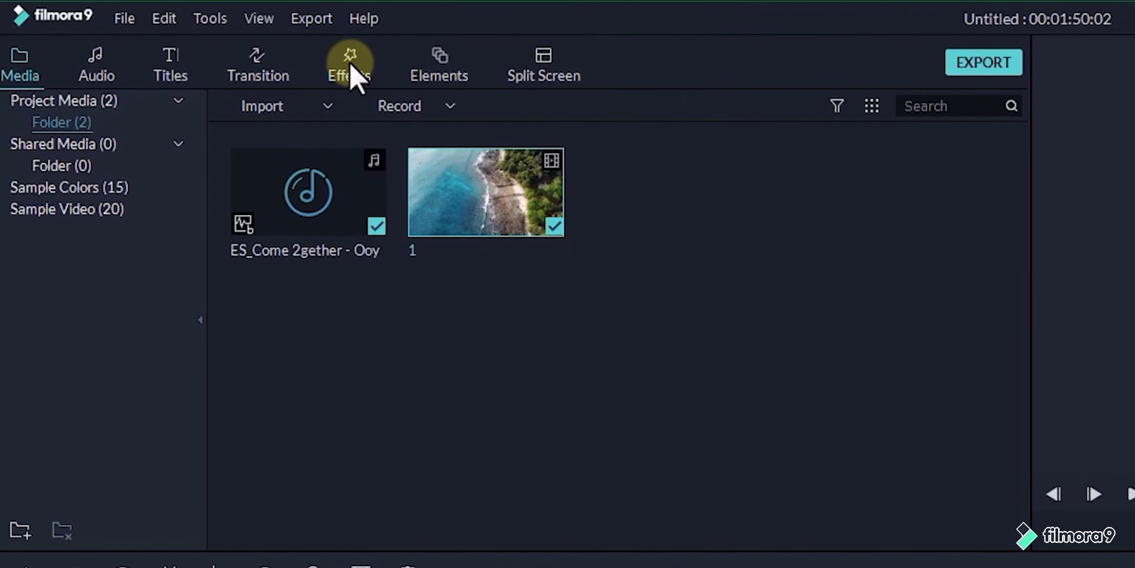
{"action": "left_click", "coordinate": [350, 66]}
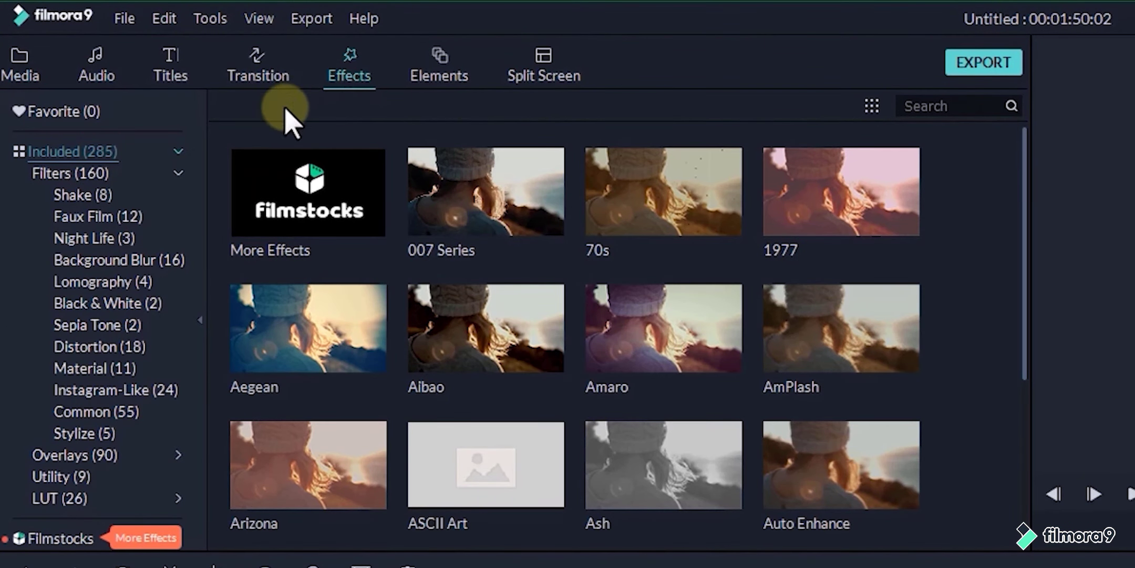
{"action": "left_click", "coordinate": [71, 174]}
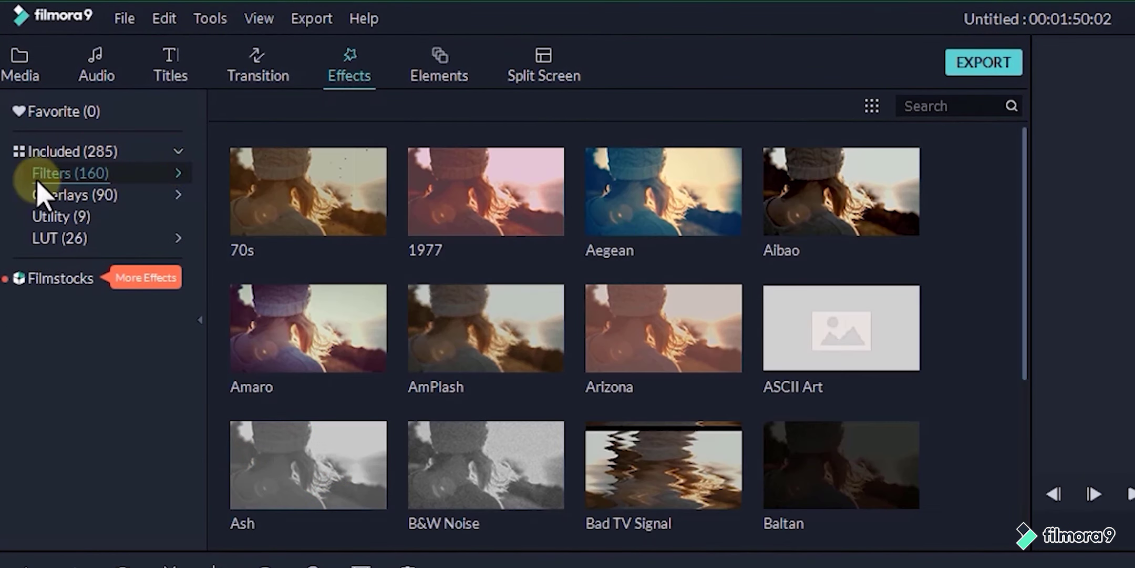
{"action": "left_click", "coordinate": [179, 174]}
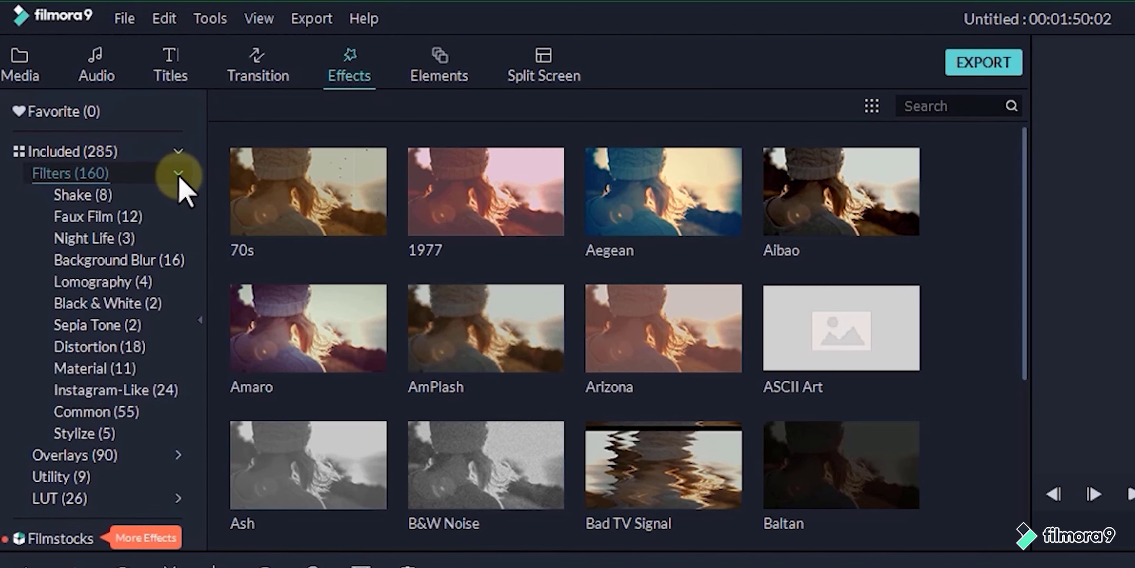
{"action": "left_click", "coordinate": [80, 195]}
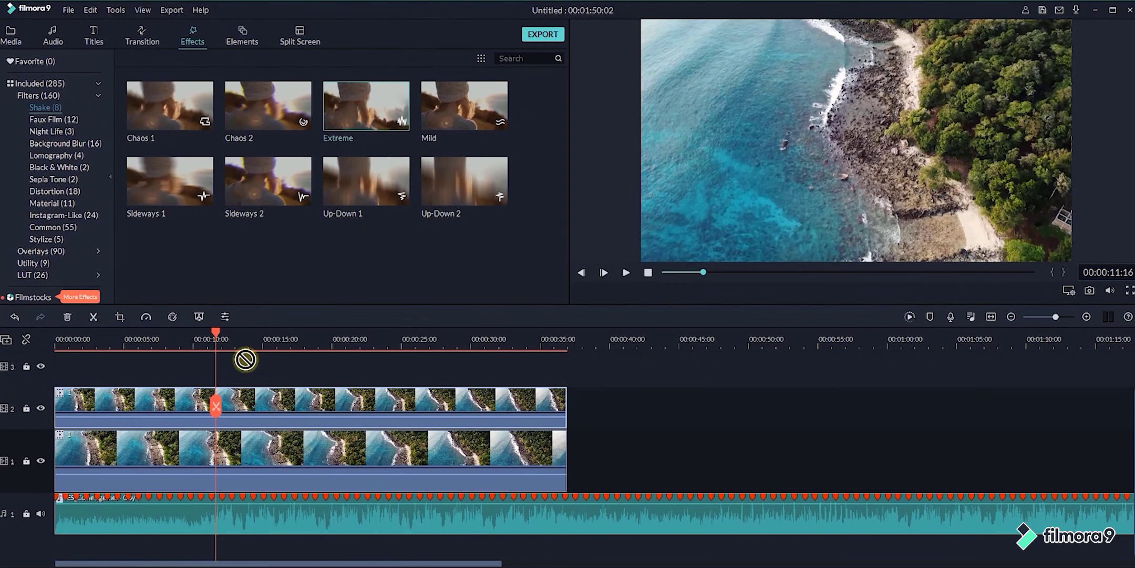
Place the Extreme shake effect on track 3, stretched to about 35 seconds.
{"action": "left_click_drag", "start_coordinate": [245, 359], "coordinate": [55, 375]}
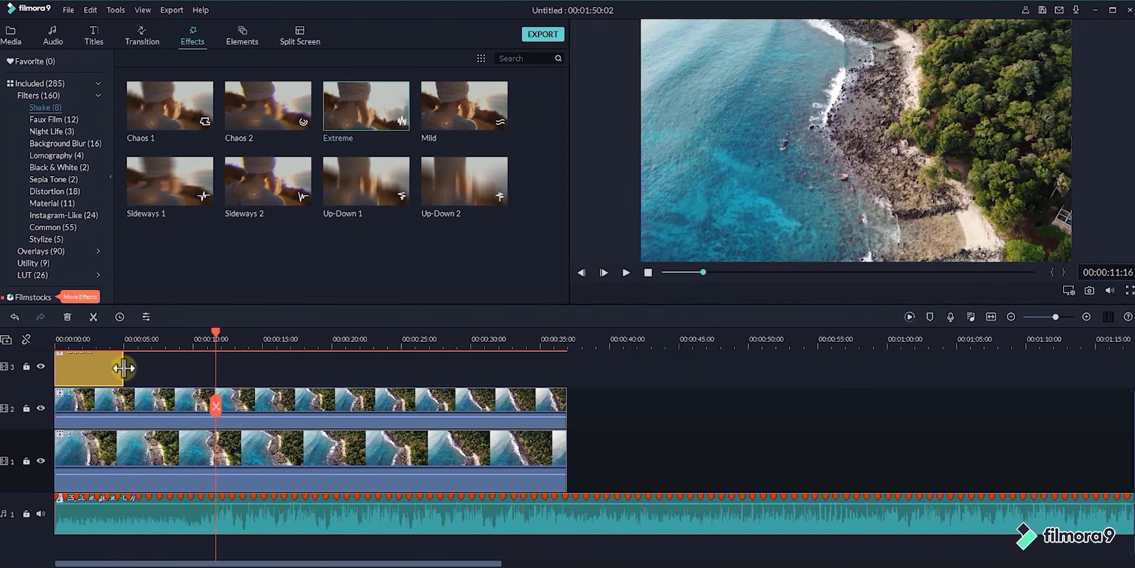
{"action": "left_click_drag", "start_coordinate": [123, 367], "coordinate": [567, 394]}
{"action": "left_click", "coordinate": [567, 374]}
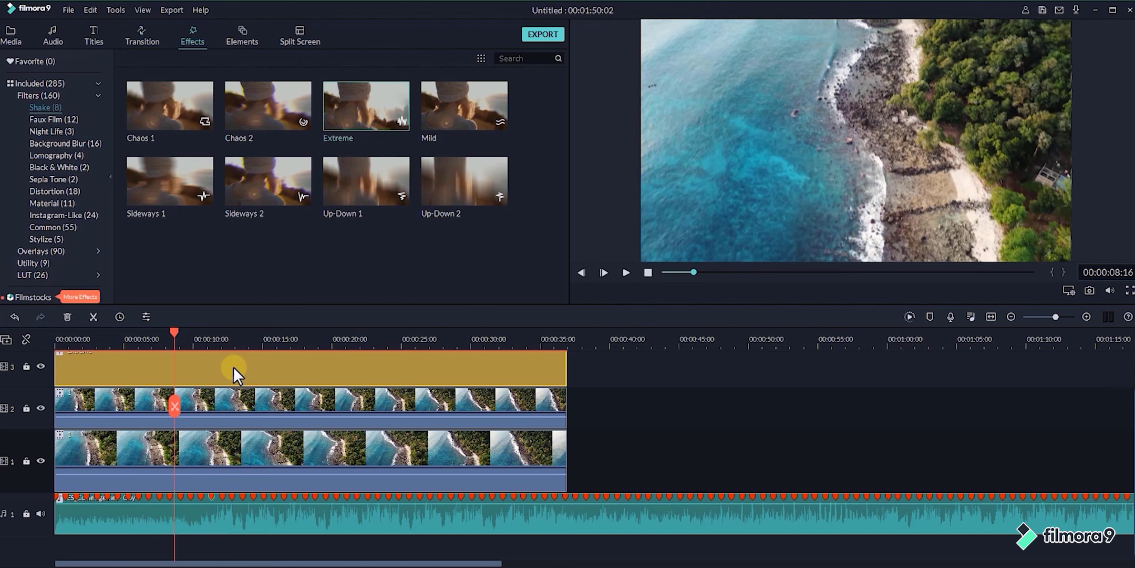
Play the project and set the playhead on the beat marker near 12 seconds.
{"action": "key", "text": "space"}
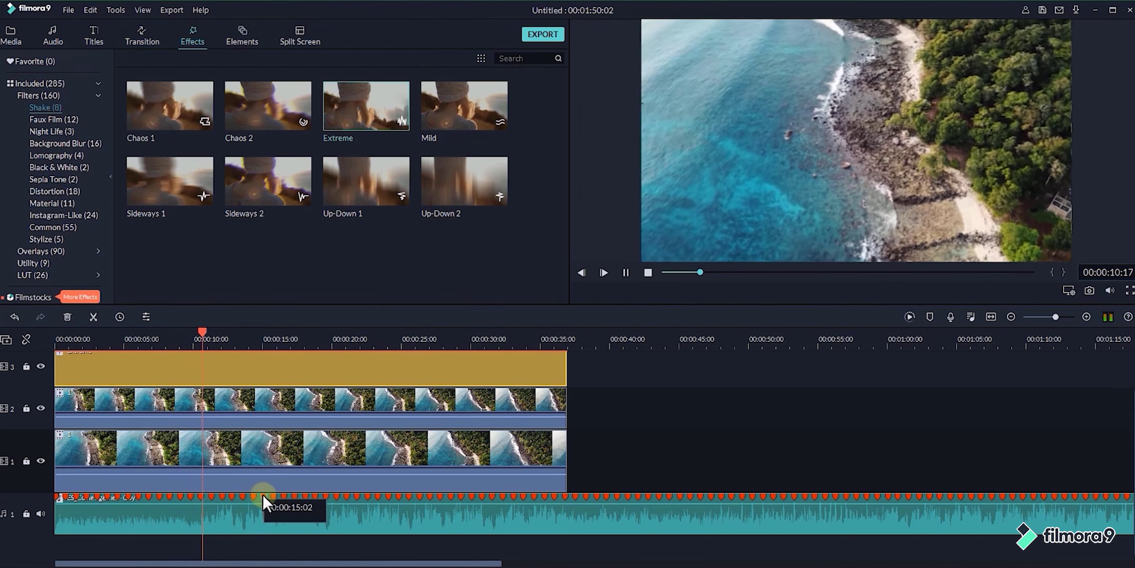
{"action": "key", "text": "space"}
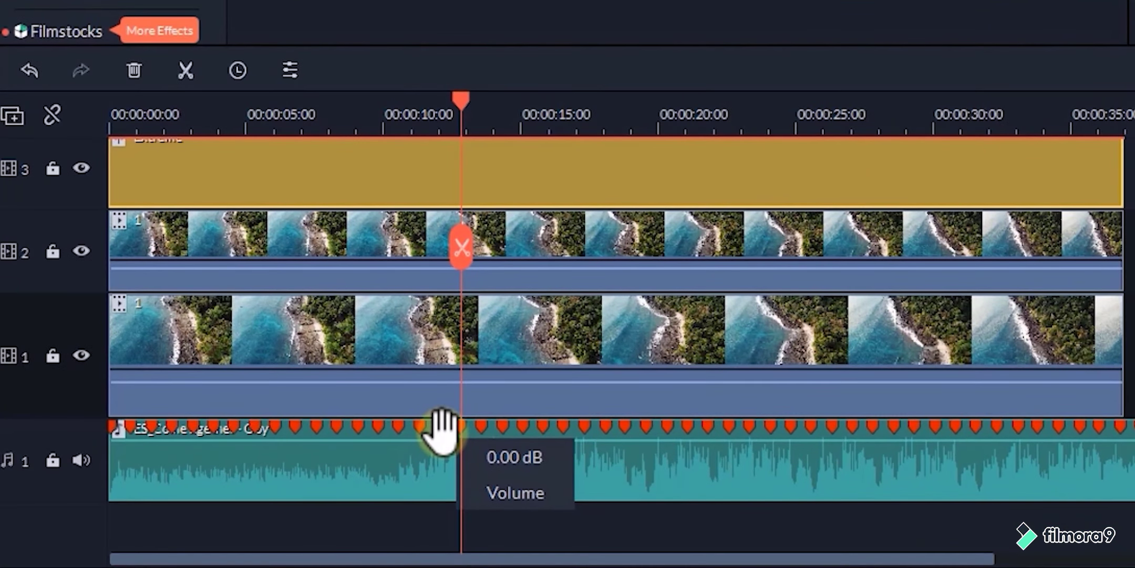
{"action": "left_click", "coordinate": [443, 432]}
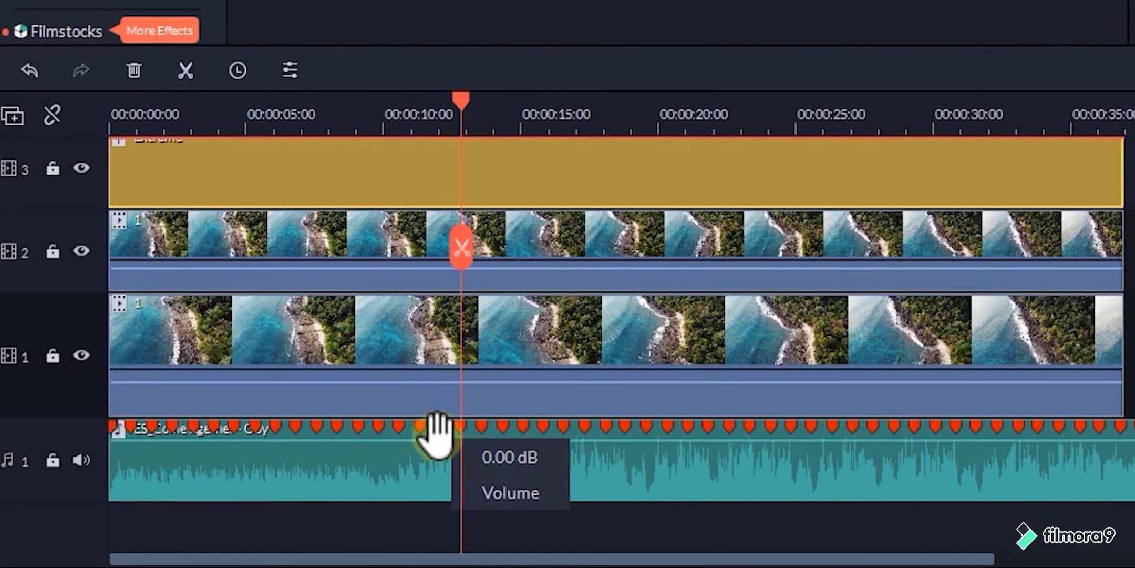
{"action": "key", "text": "Up"}
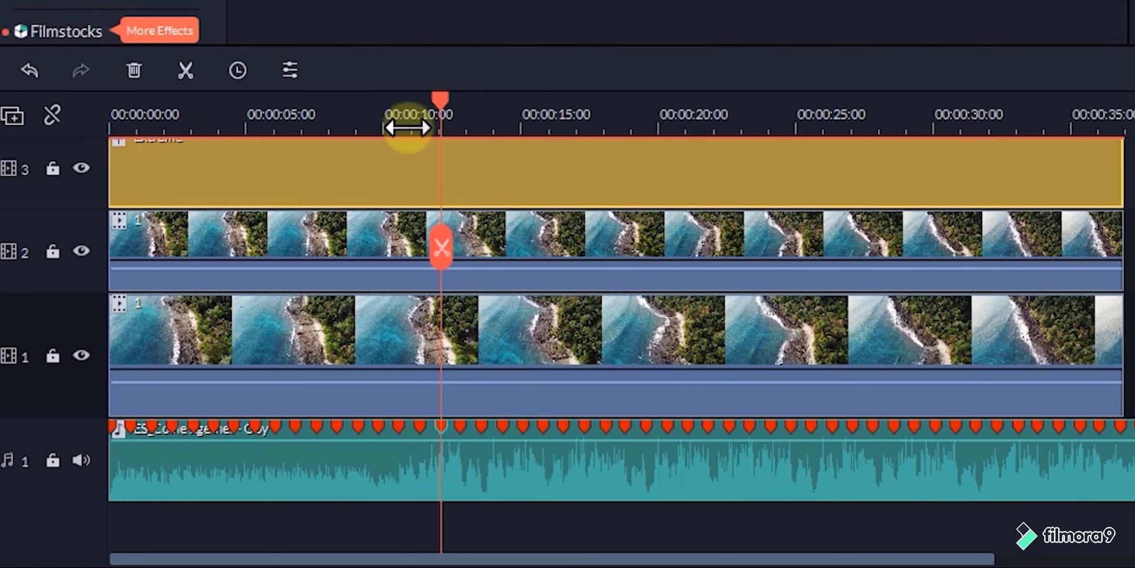
{"action": "scroll", "coordinate": [549, 112], "scroll_direction": "up", "scroll_amount": 3}
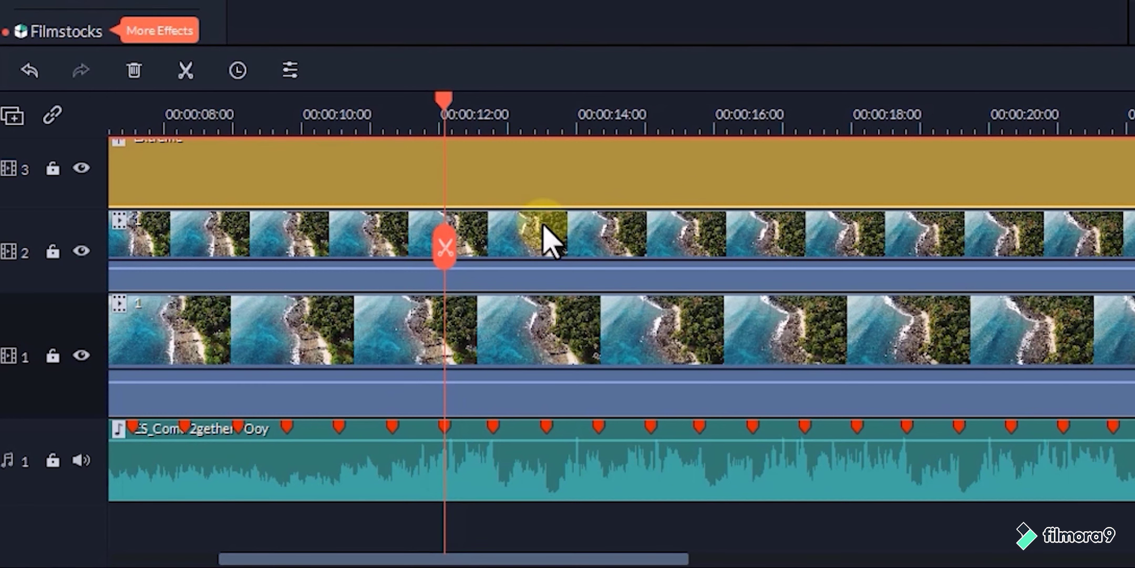
Split the track 2 aerial clip and track 3 Extreme effect at the 12-second beat.
{"action": "left_click", "coordinate": [541, 235]}
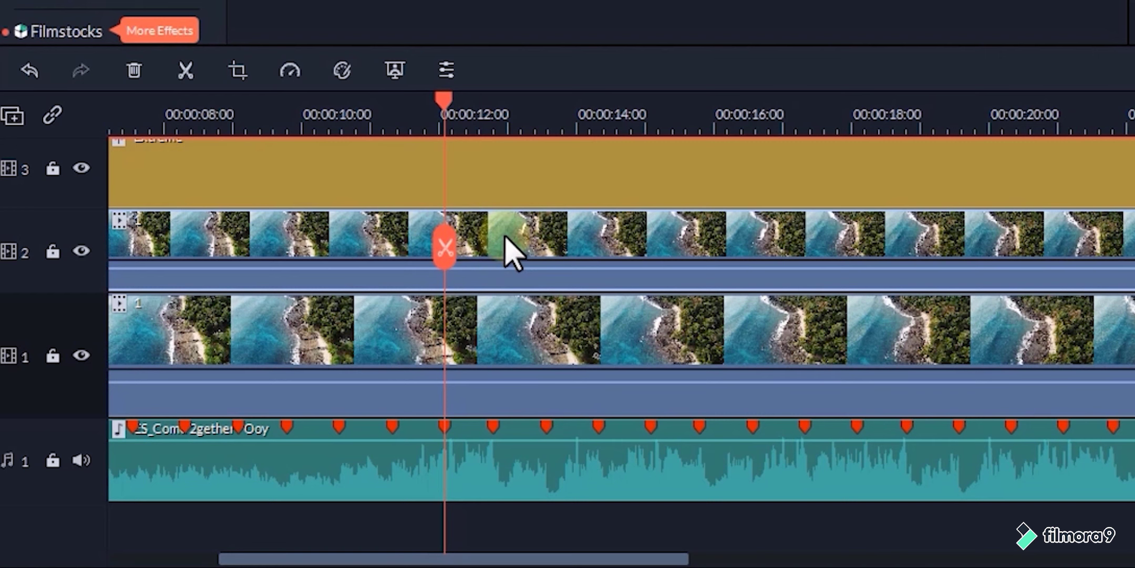
{"action": "key", "text": "shift"}
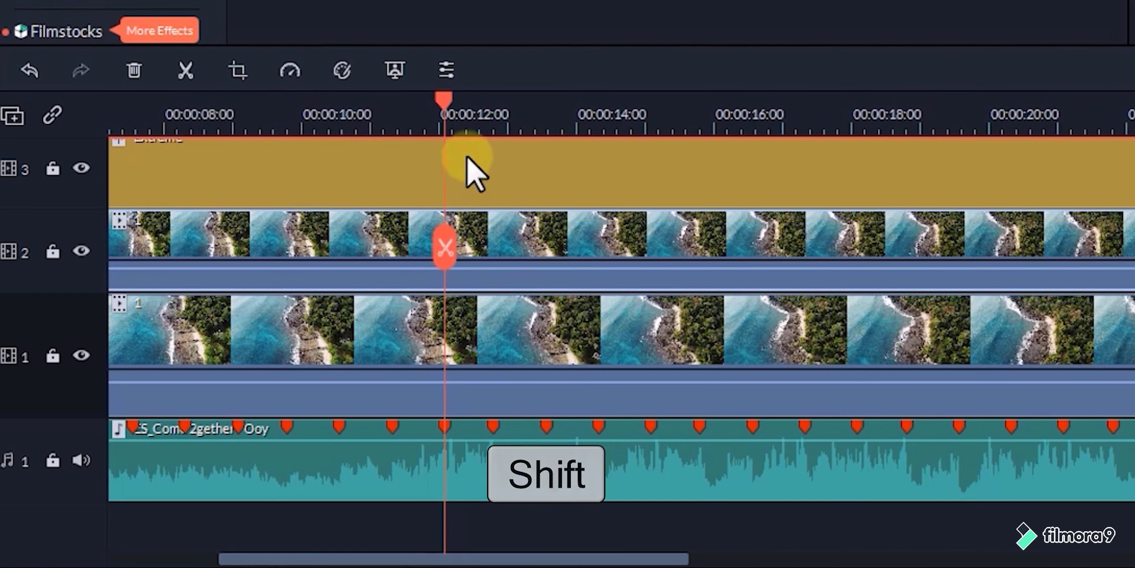
{"action": "left_click", "coordinate": [507, 184], "text": "shift"}
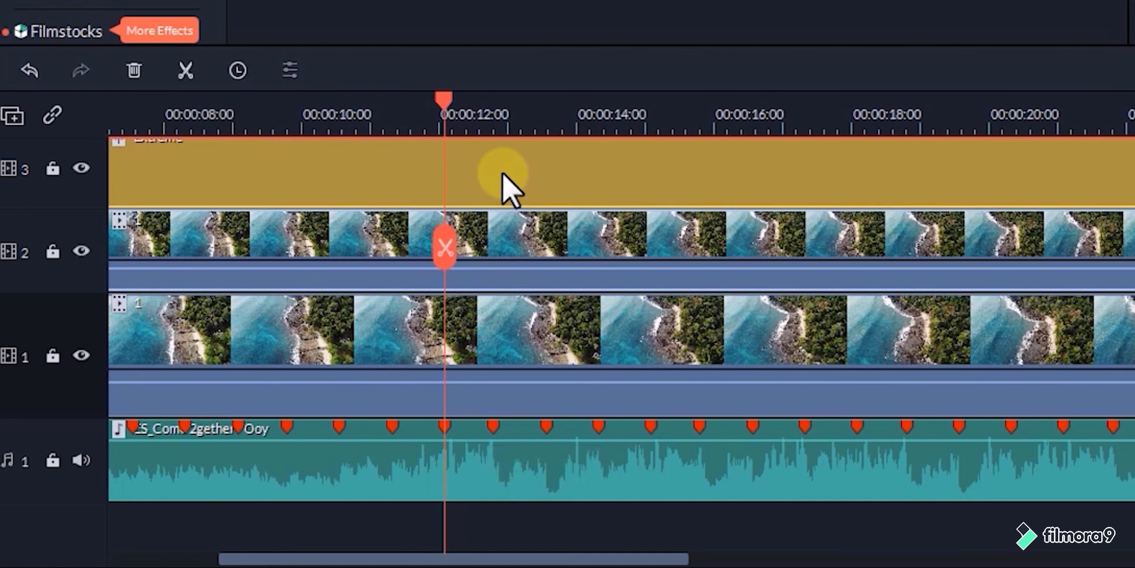
{"action": "left_click", "coordinate": [446, 241]}
{"action": "left_click_drag", "start_coordinate": [444, 102], "coordinate": [479, 103]}
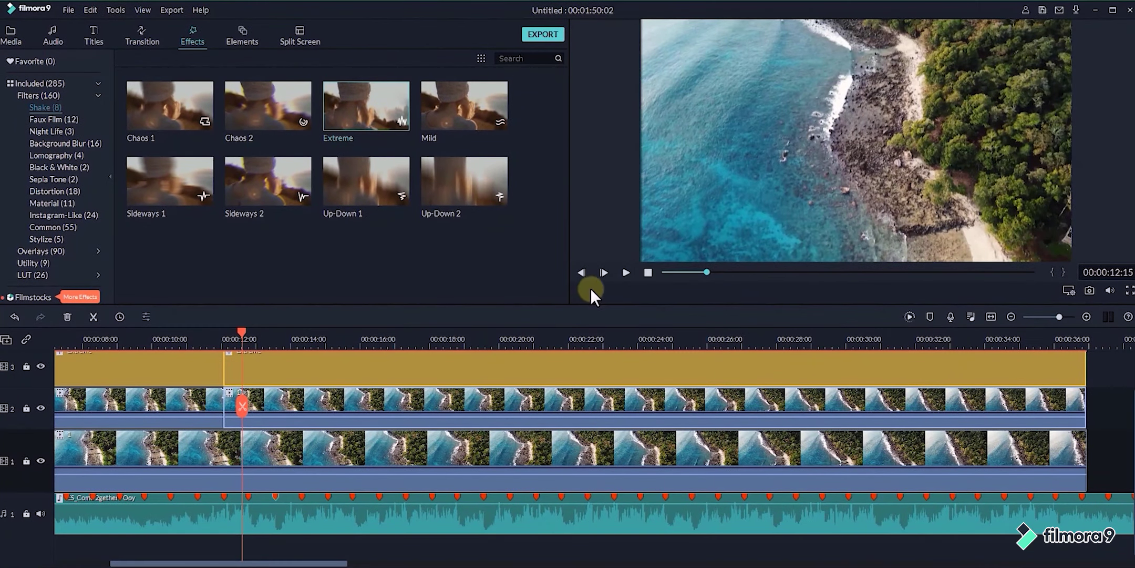
Preview from the cut and split the aerial clip at the next beat.
{"action": "left_click", "coordinate": [625, 272]}
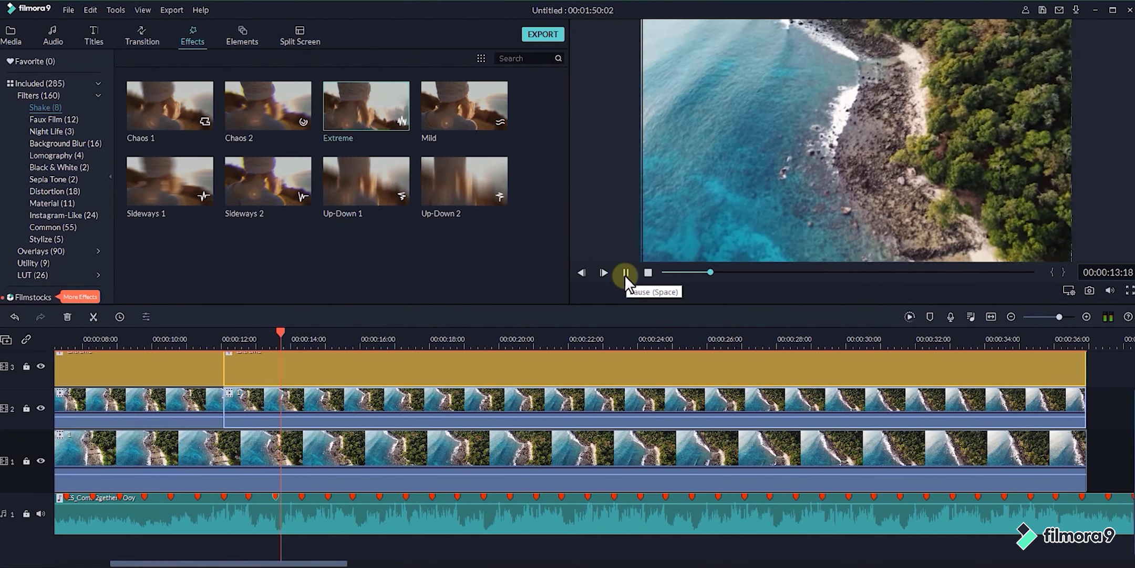
{"action": "left_click", "coordinate": [625, 274]}
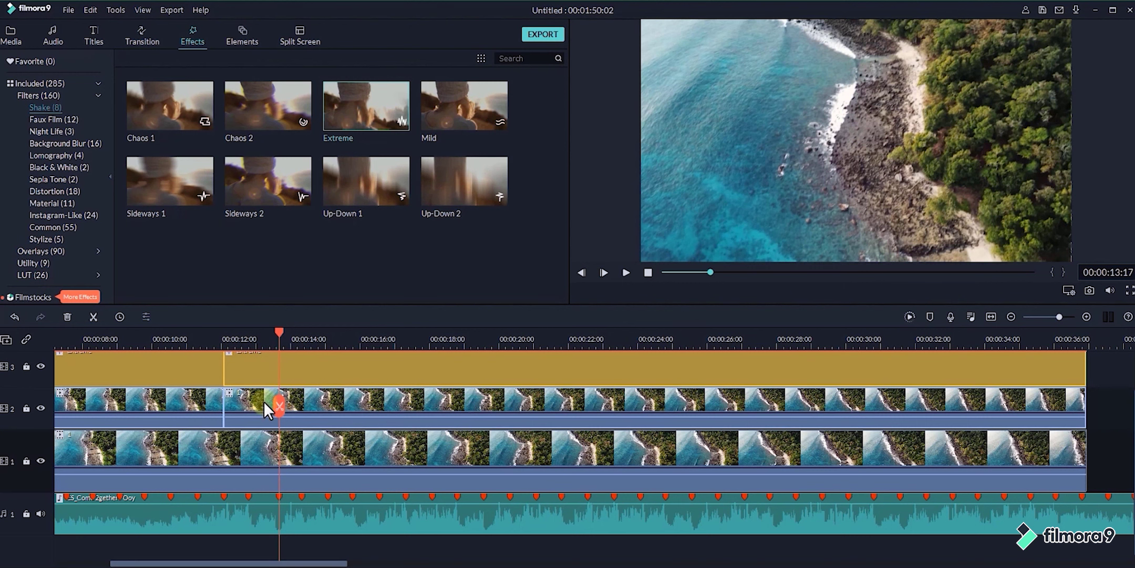
{"action": "left_click", "coordinate": [281, 406]}
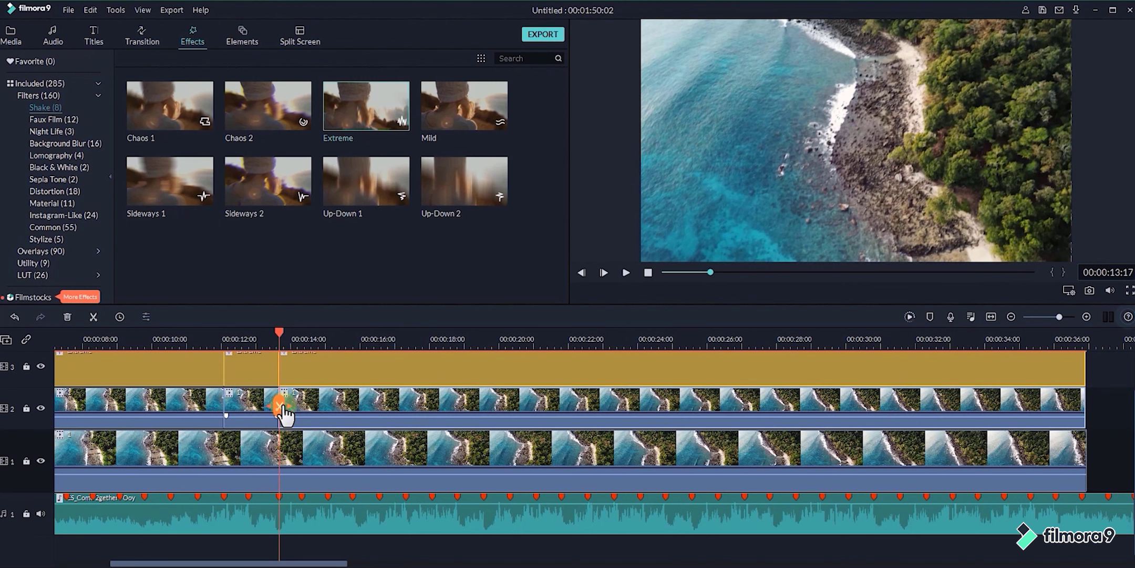
Split the aerial clip at the following beat marker.
{"action": "left_click", "coordinate": [626, 273]}
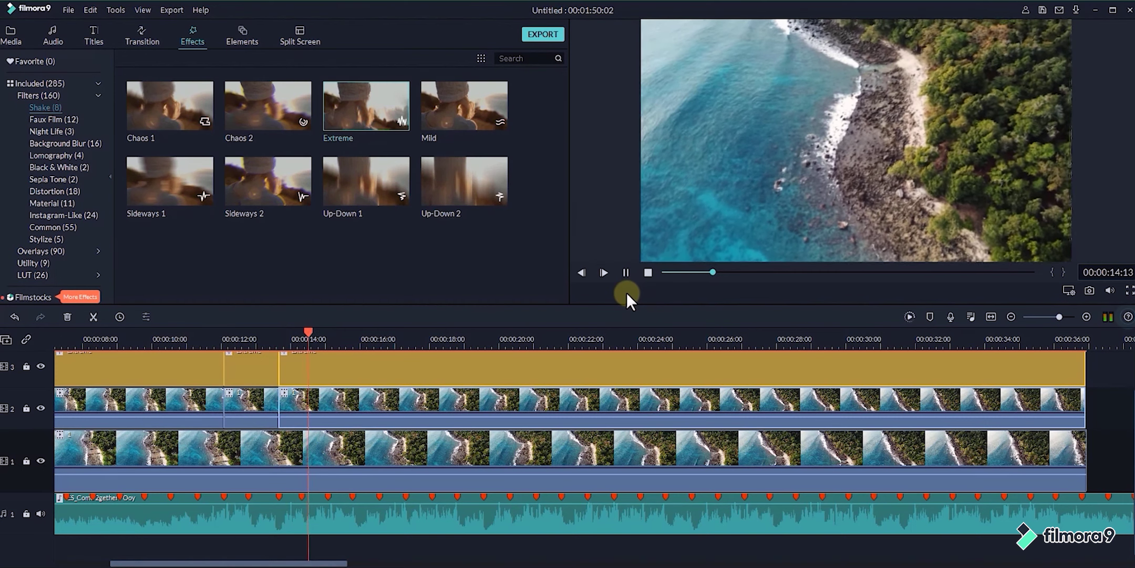
{"action": "key", "text": "space"}
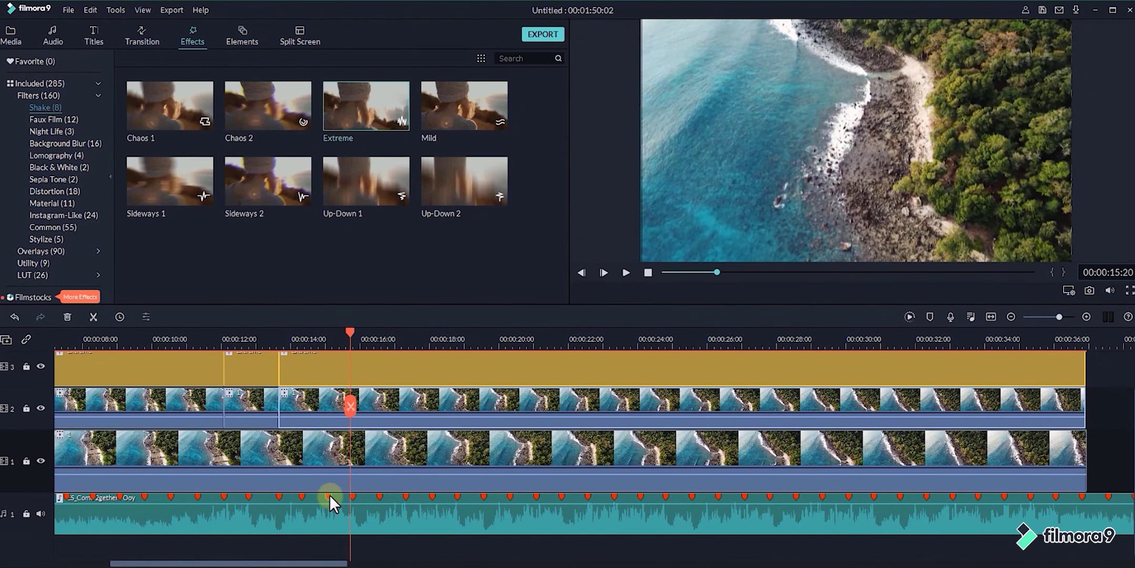
{"action": "left_click_drag", "start_coordinate": [351, 334], "coordinate": [329, 335]}
{"action": "left_click", "coordinate": [328, 407]}
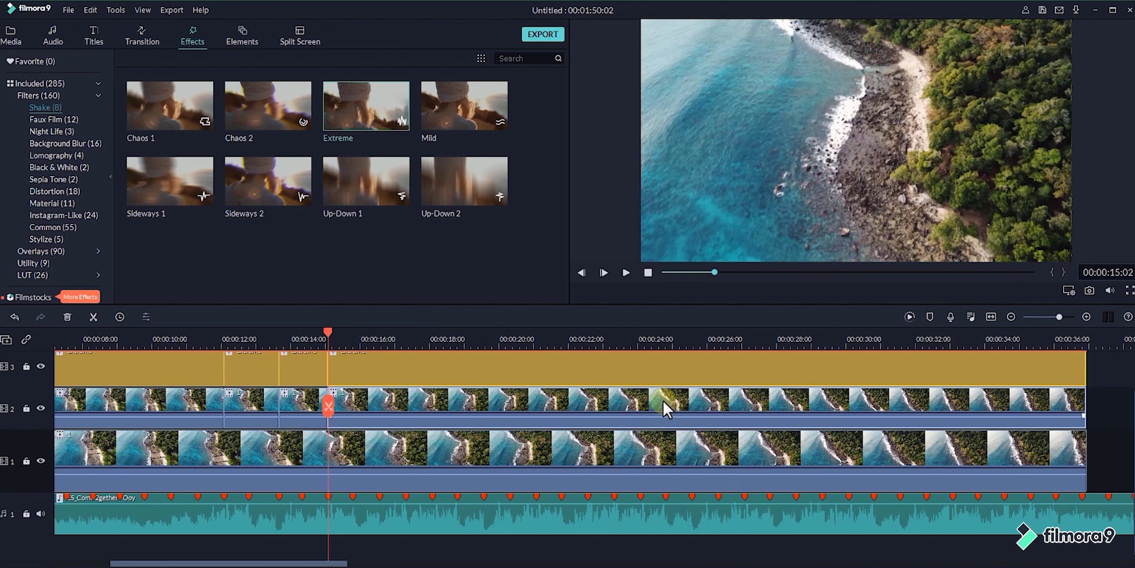
Preview the beat cuts and set the playhead on the beat near 14 seconds.
{"action": "left_click", "coordinate": [625, 272]}
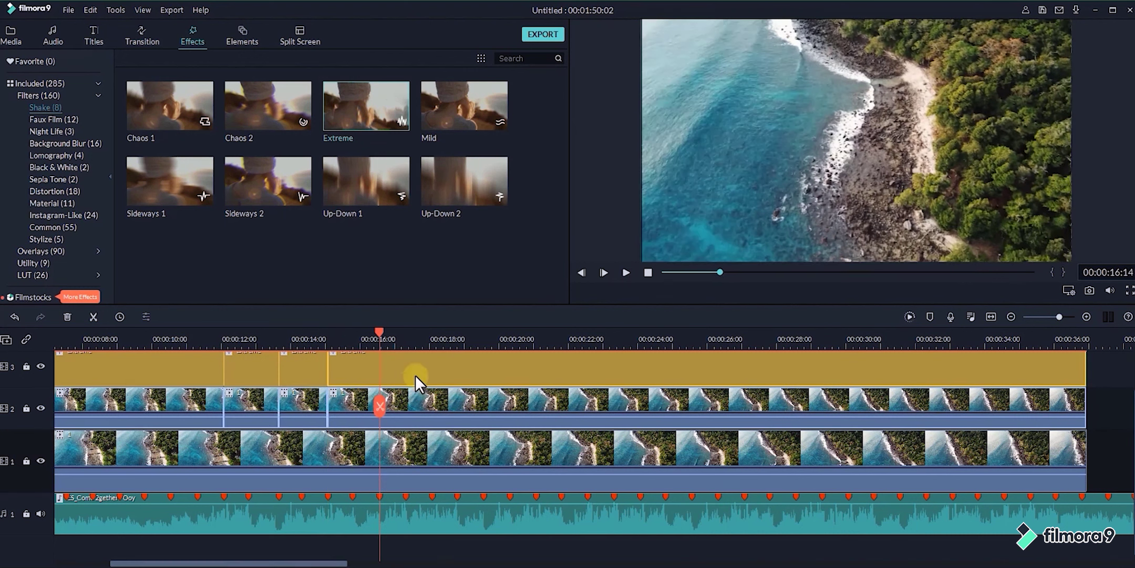
{"action": "left_click", "coordinate": [626, 273]}
{"action": "left_click", "coordinate": [305, 390]}
{"action": "left_click", "coordinate": [101, 317]}
{"action": "left_click_drag", "start_coordinate": [293, 563], "coordinate": [251, 562]}
{"action": "left_click", "coordinate": [508, 338]}
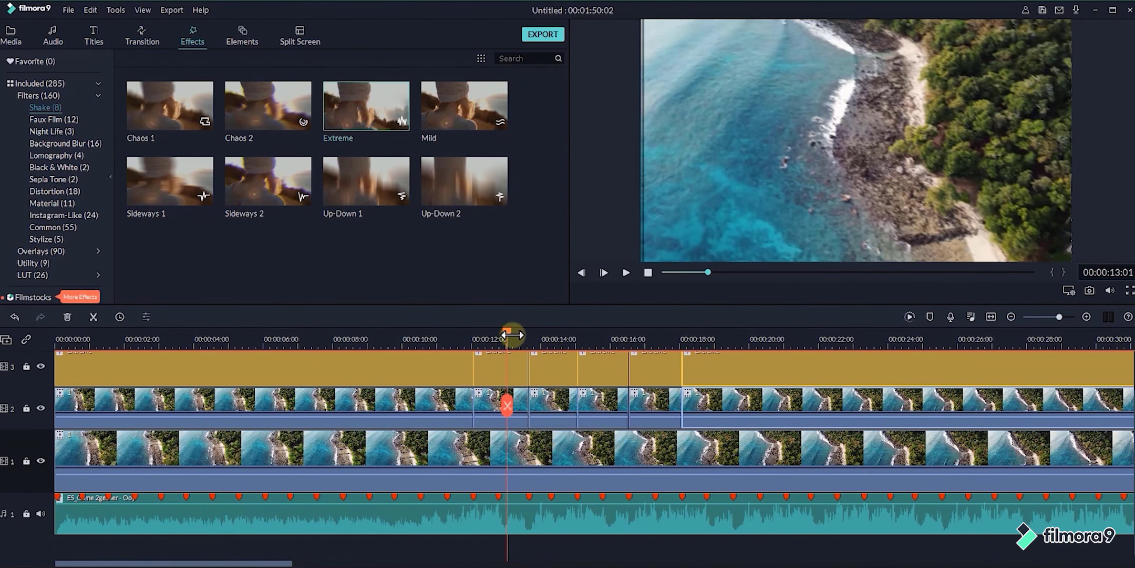
{"action": "left_click_drag", "start_coordinate": [520, 336], "coordinate": [549, 336]}
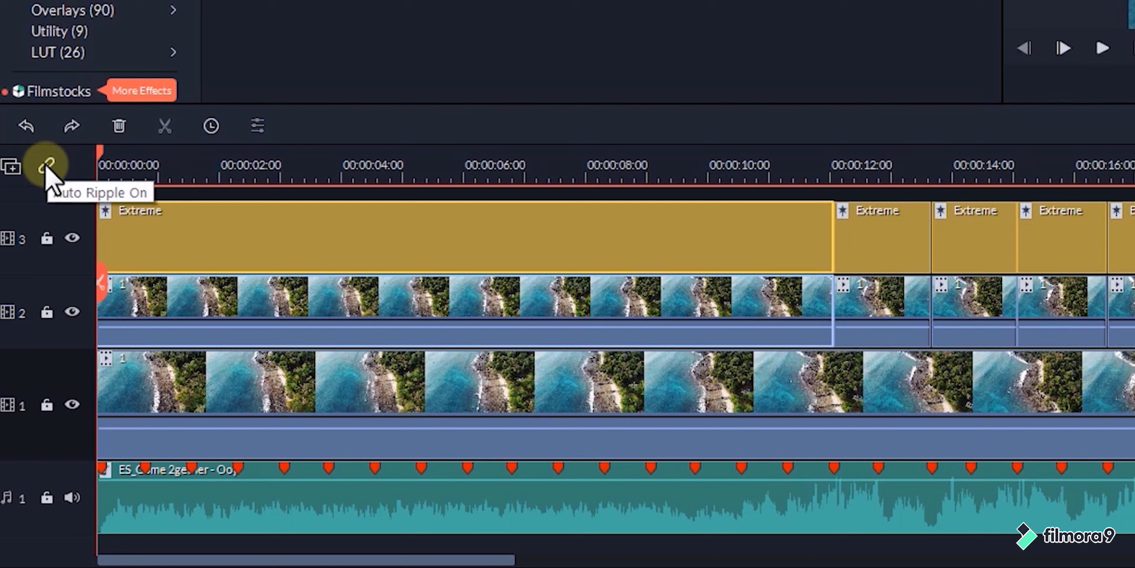
Toggle Auto Ripple, then delete the first long clip and effect and undo it.
{"action": "left_click", "coordinate": [50, 167]}
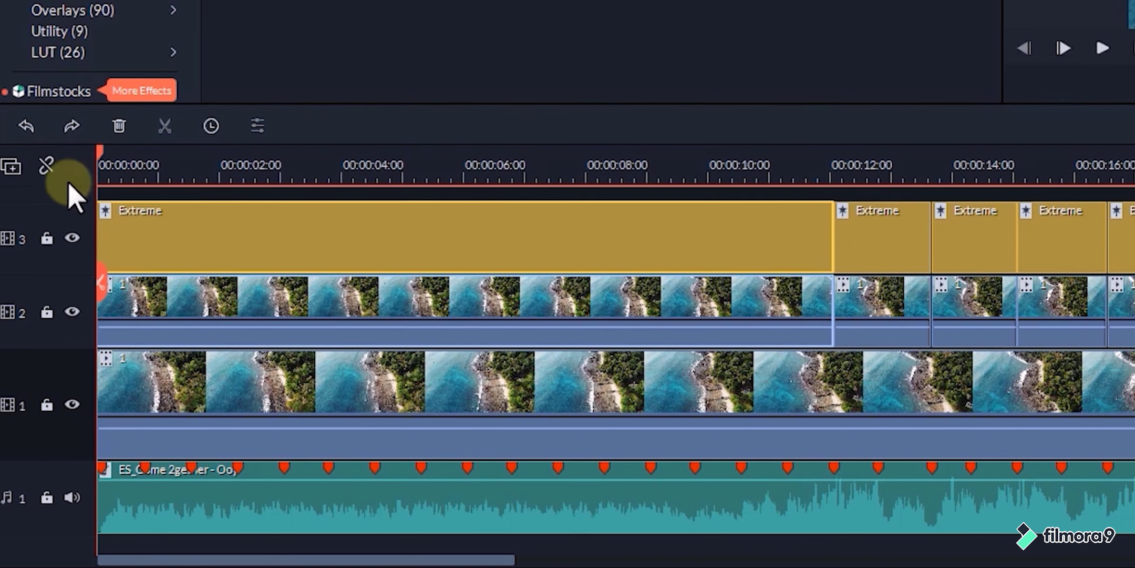
{"action": "left_click", "coordinate": [47, 165]}
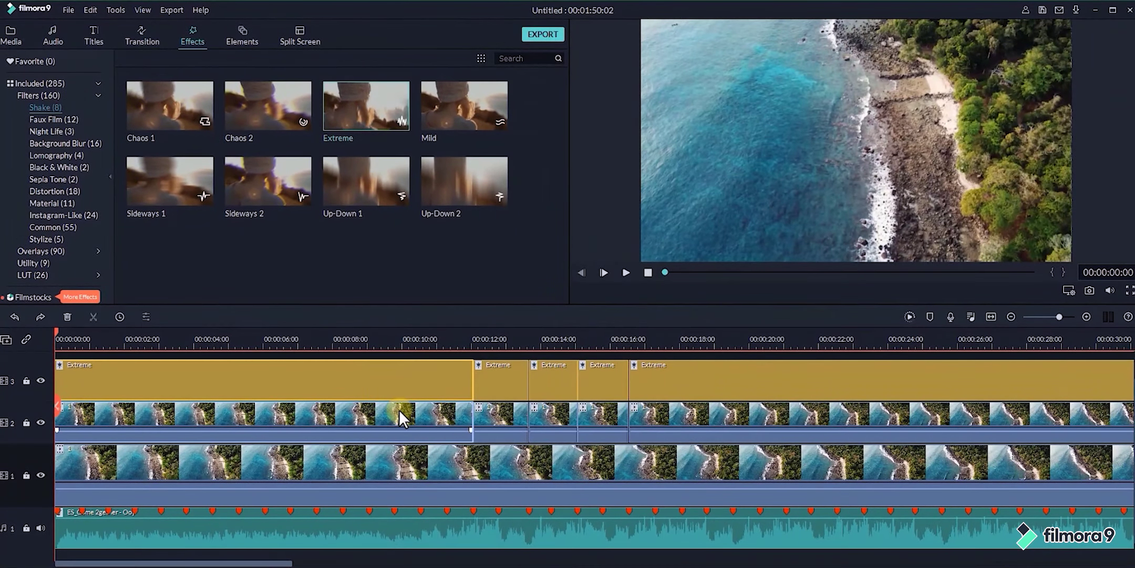
{"action": "key", "text": "Delete"}
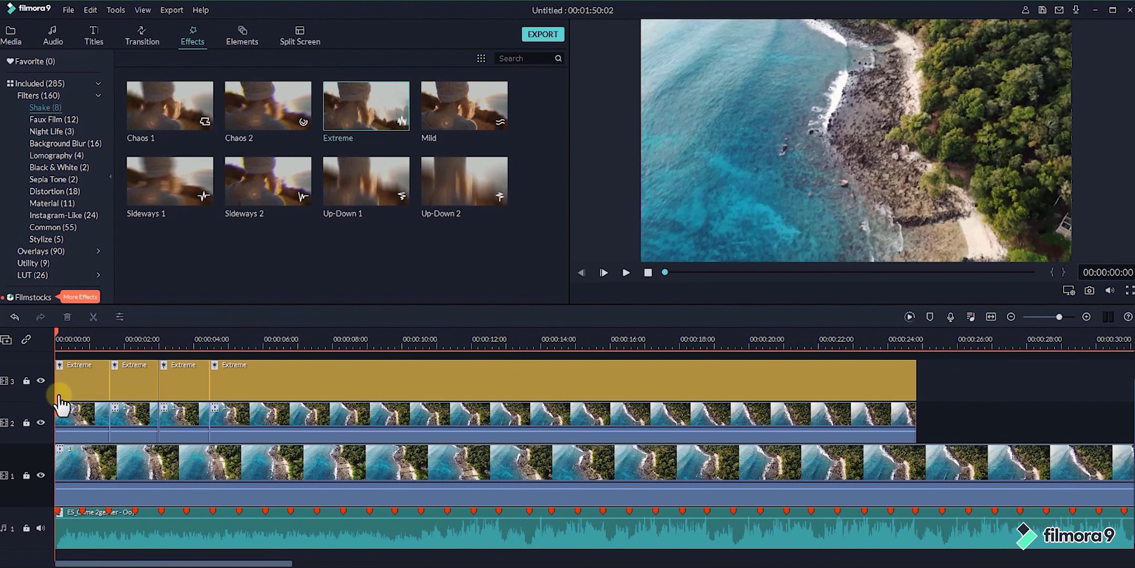
{"action": "key", "text": "ctrl+z"}
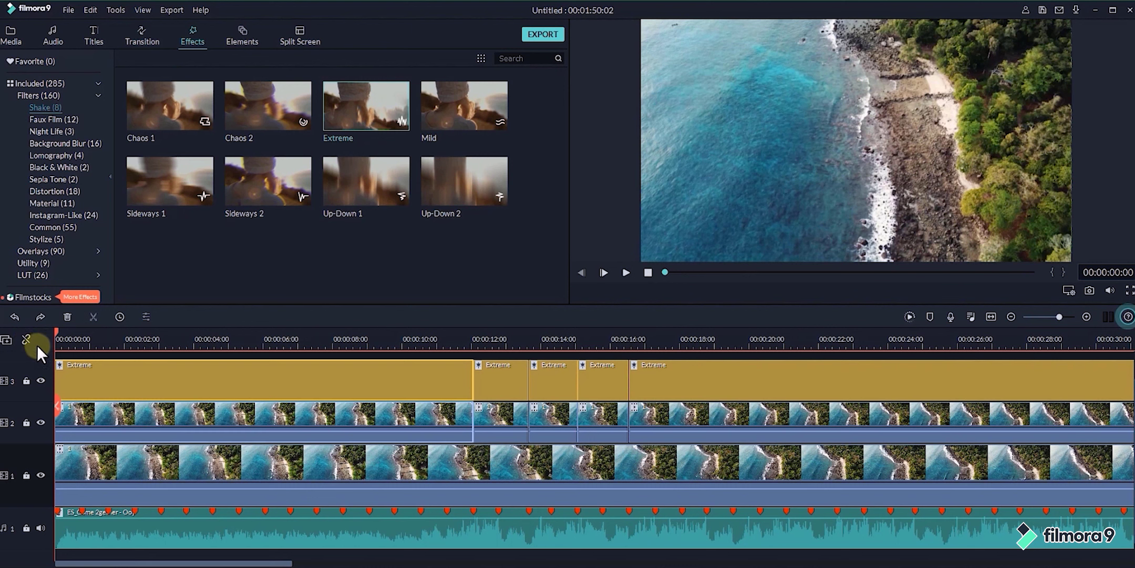
Delete and restore the first clip, then shorten the first effect and clip piece to one beat.
{"action": "key", "text": "Delete"}
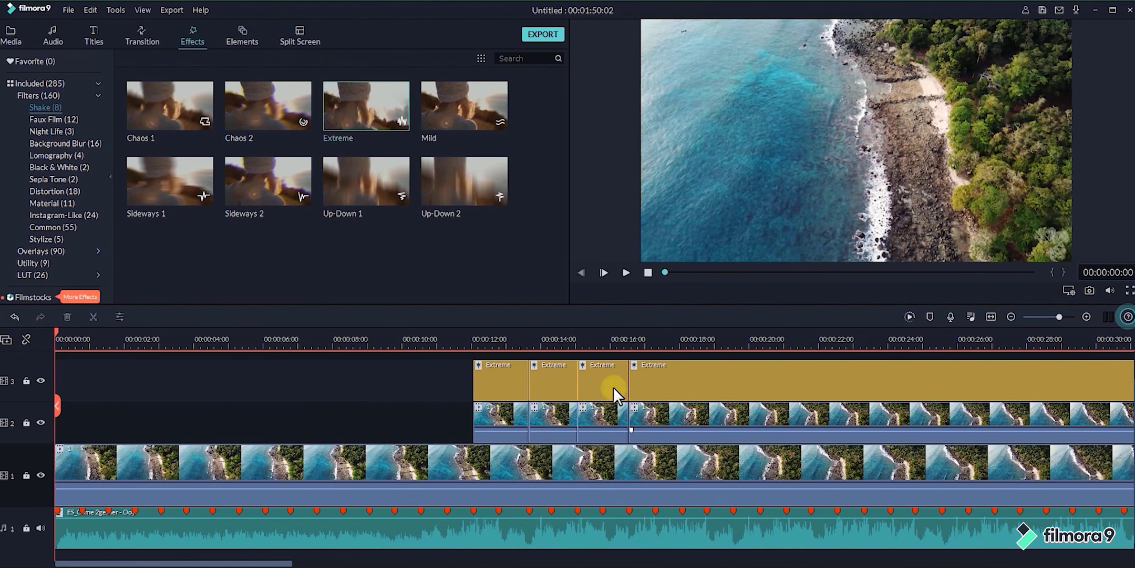
{"action": "key", "text": "ctrl+z"}
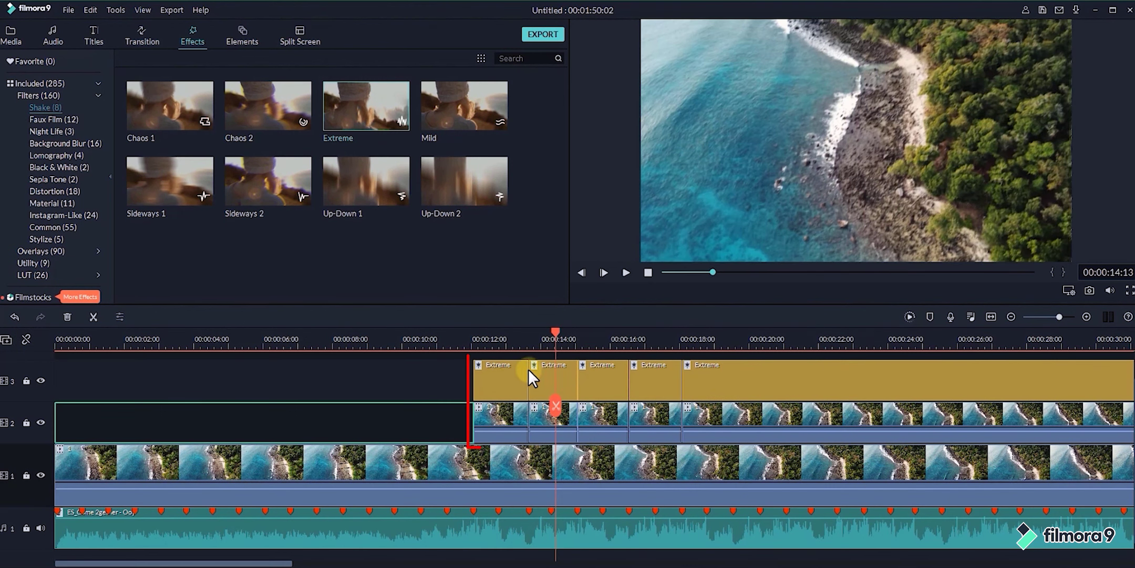
{"action": "left_click", "coordinate": [558, 381]}
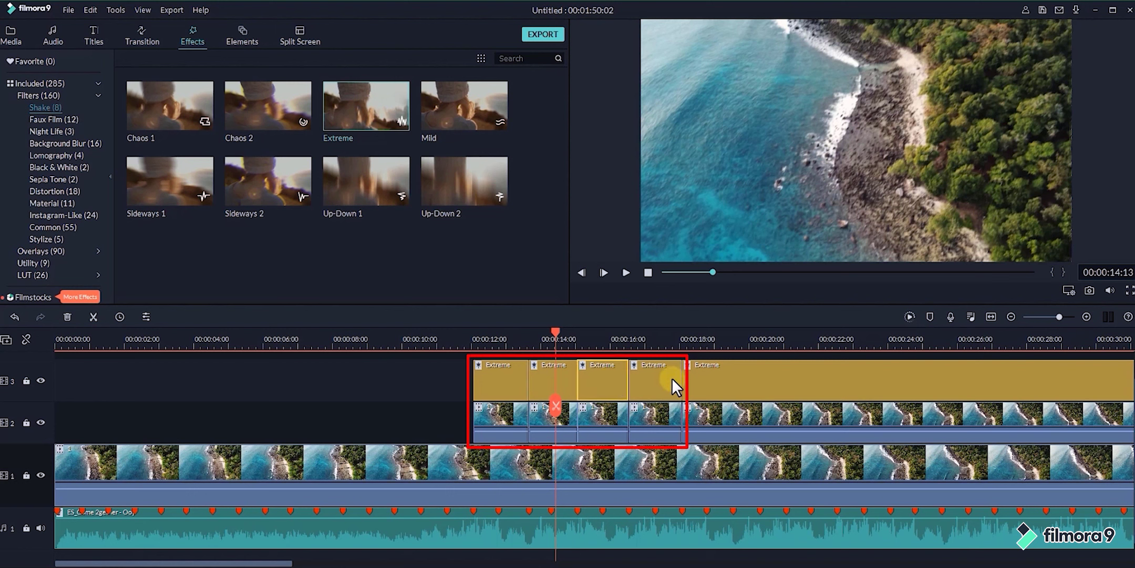
{"action": "left_click", "coordinate": [497, 415]}
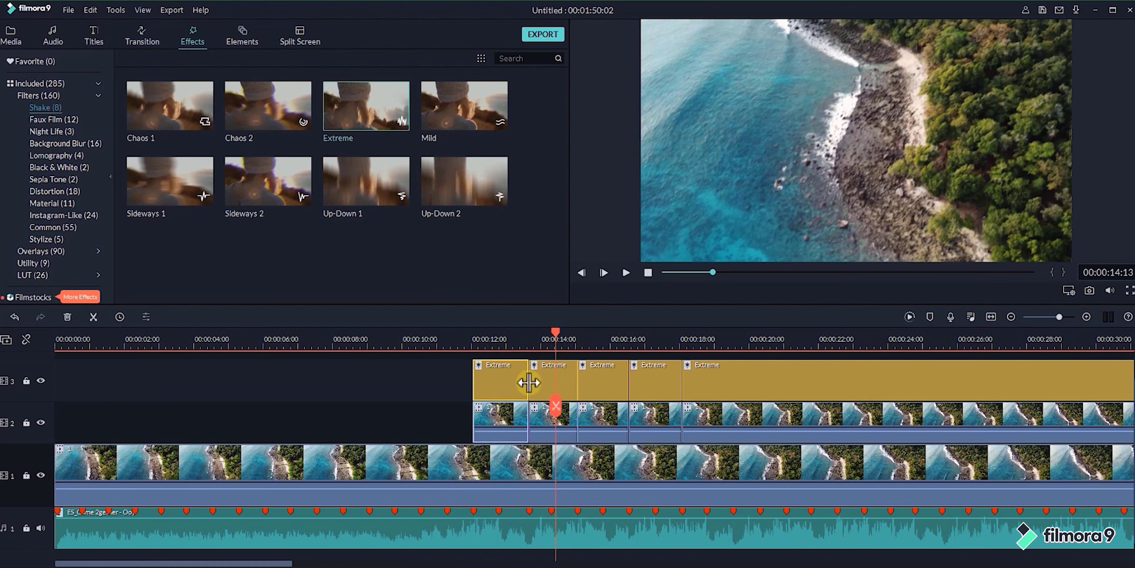
{"action": "left_click", "coordinate": [512, 384]}
{"action": "left_click_drag", "start_coordinate": [528, 384], "coordinate": [502, 383]}
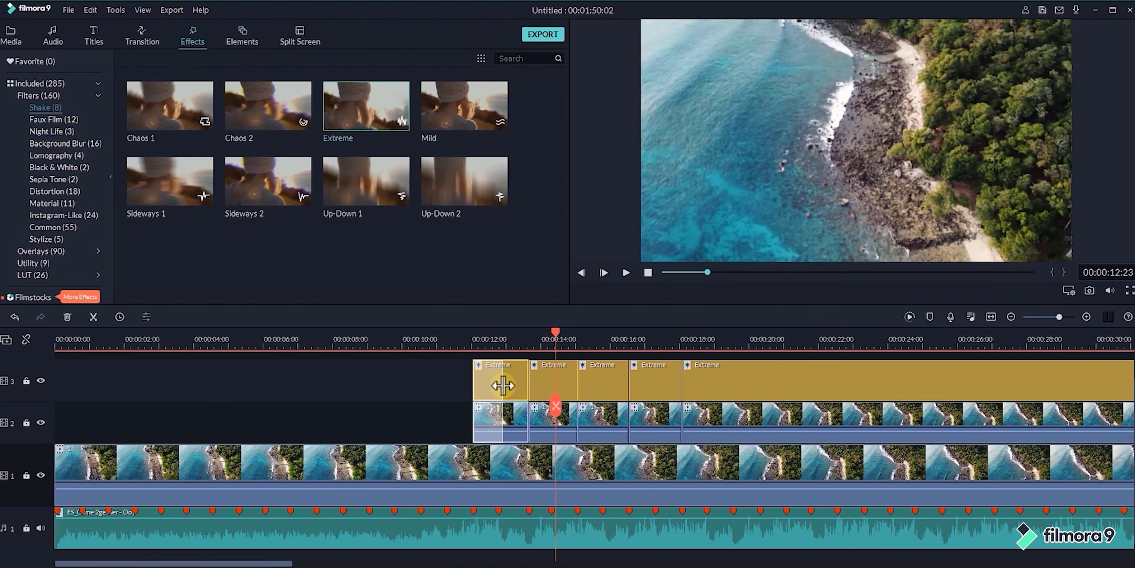
Split the clip and effect at the 14-second beat and remove the unwanted part.
{"action": "left_click", "coordinate": [460, 372]}
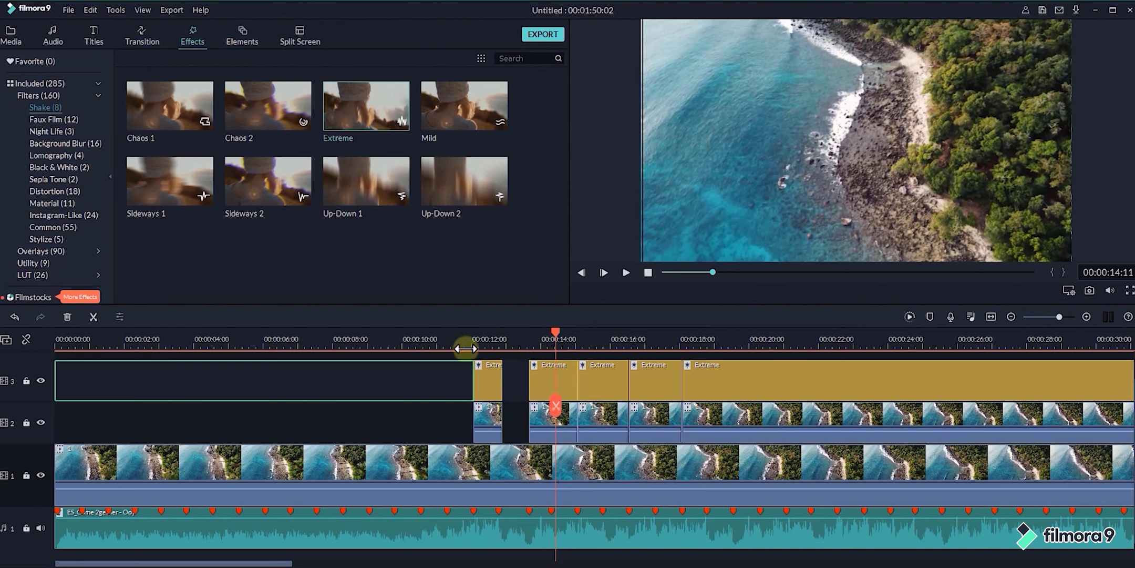
{"action": "left_click", "coordinate": [482, 412]}
{"action": "left_click", "coordinate": [543, 413]}
{"action": "left_click", "coordinate": [533, 377]}
{"action": "left_click", "coordinate": [556, 406]}
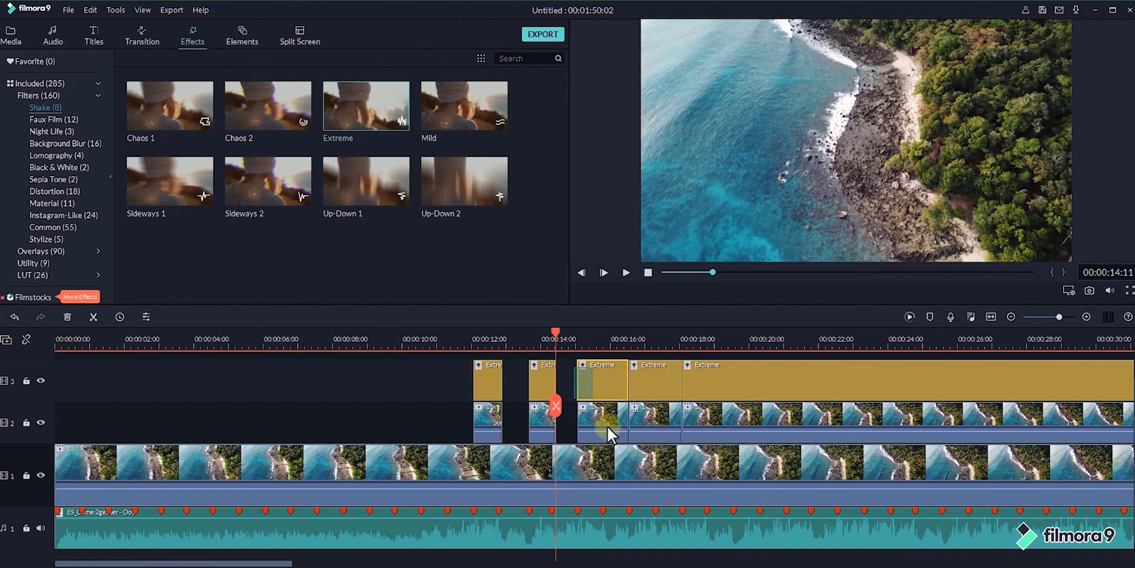
{"action": "left_click", "coordinate": [602, 381]}
Cut the remaining pieces into separated short segments and play back the sequence.
{"action": "left_click", "coordinate": [621, 412]}
{"action": "left_click", "coordinate": [656, 382]}
{"action": "left_click", "coordinate": [434, 388]}
{"action": "left_click", "coordinate": [459, 344]}
{"action": "key", "text": "space"}
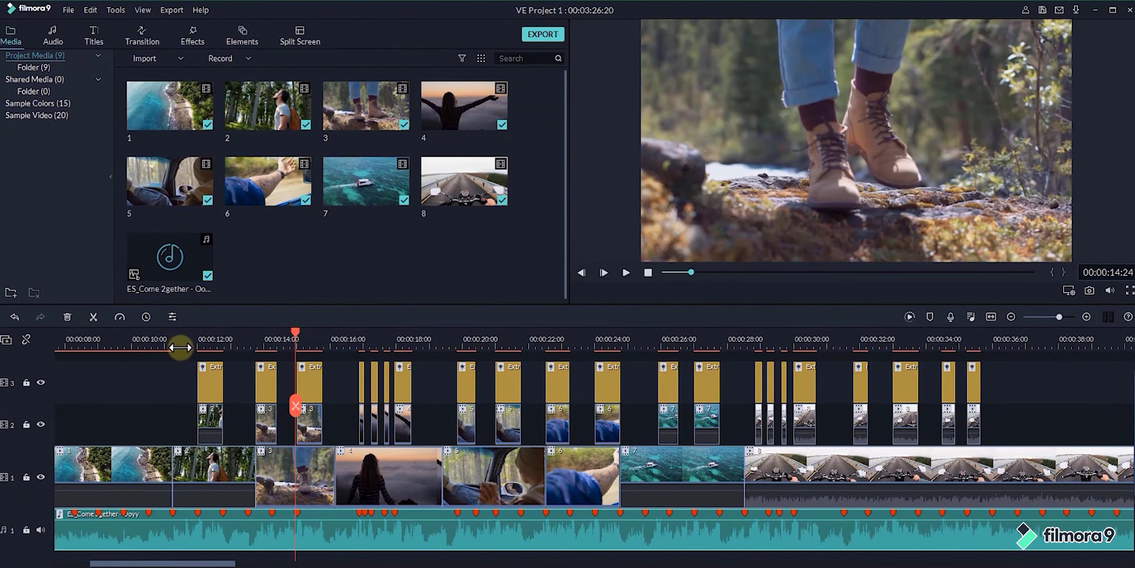
Move the playhead from about 11 to 16 seconds, then snap it to the 17-second beat marker.
{"action": "left_click", "coordinate": [180, 347]}
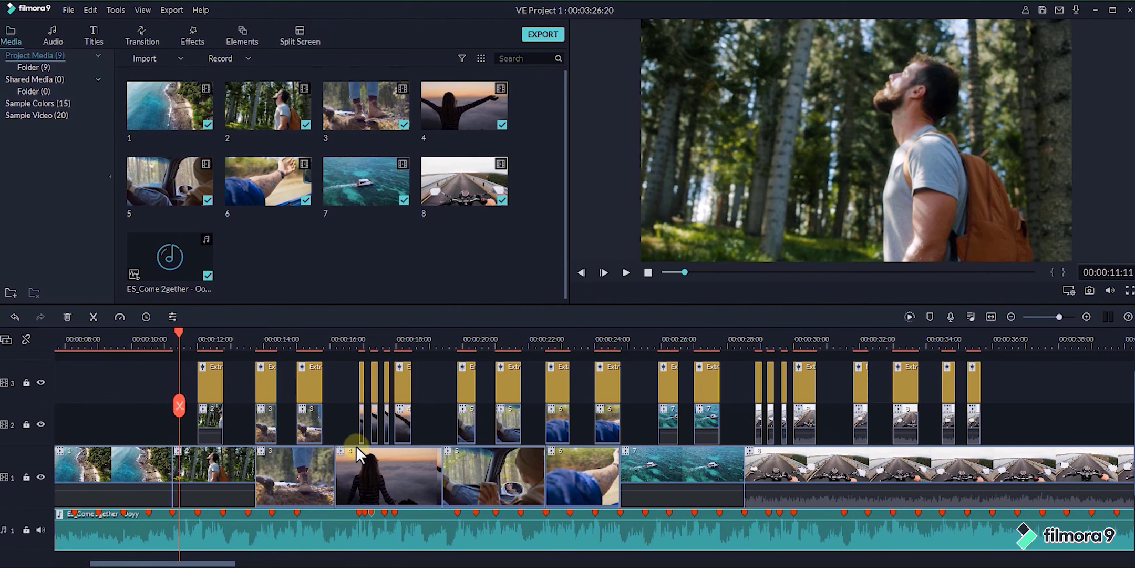
{"action": "left_click", "coordinate": [361, 339]}
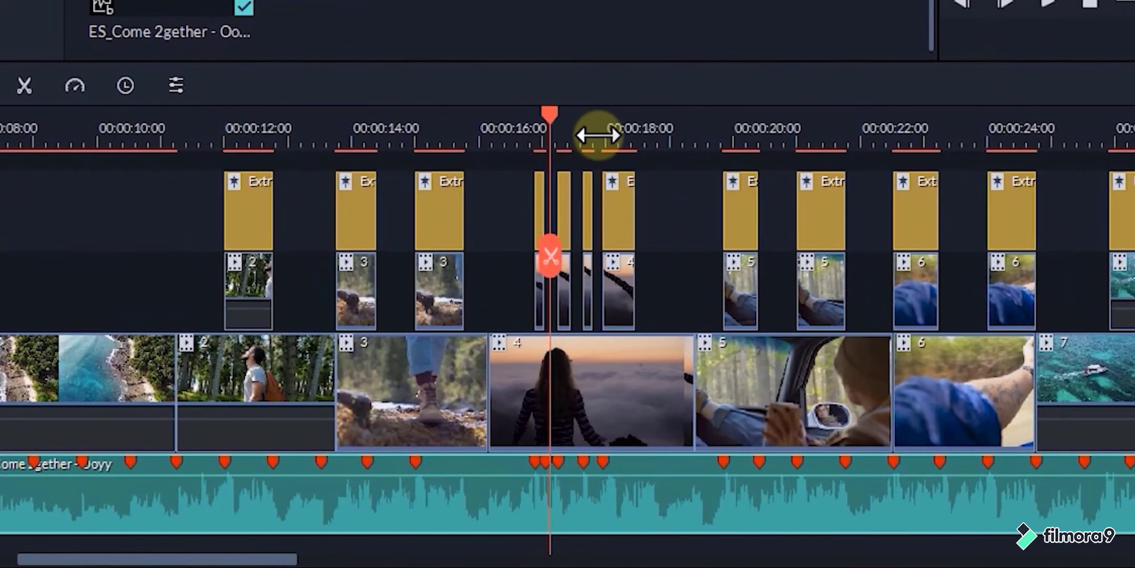
{"action": "scroll", "coordinate": [599, 133], "scroll_direction": "up", "scroll_amount": 3}
{"action": "scroll", "coordinate": [639, 133], "scroll_direction": "up", "scroll_amount": 2}
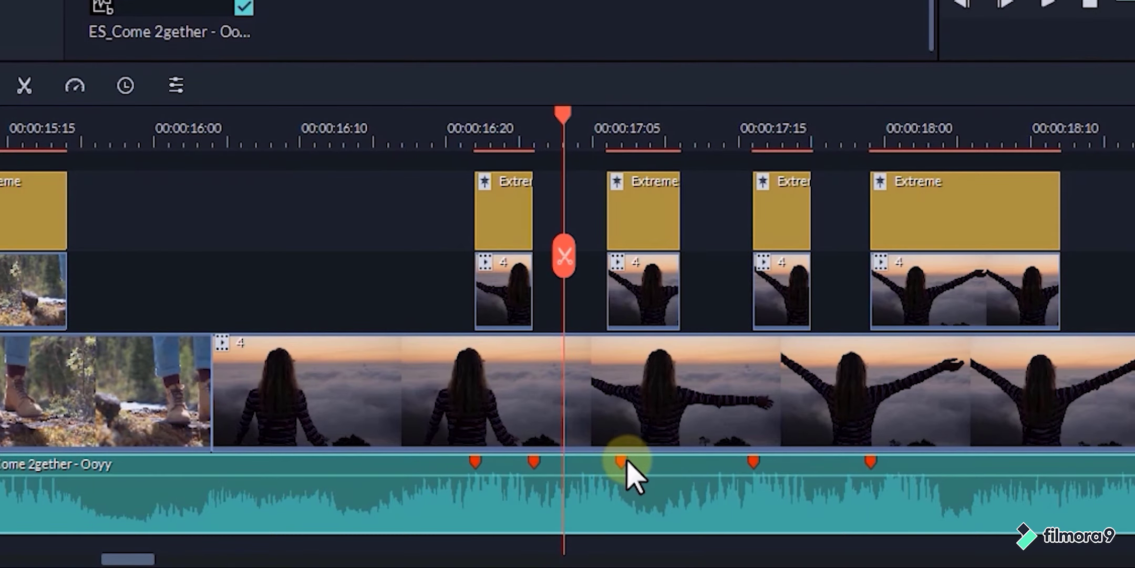
{"action": "left_click", "coordinate": [621, 463]}
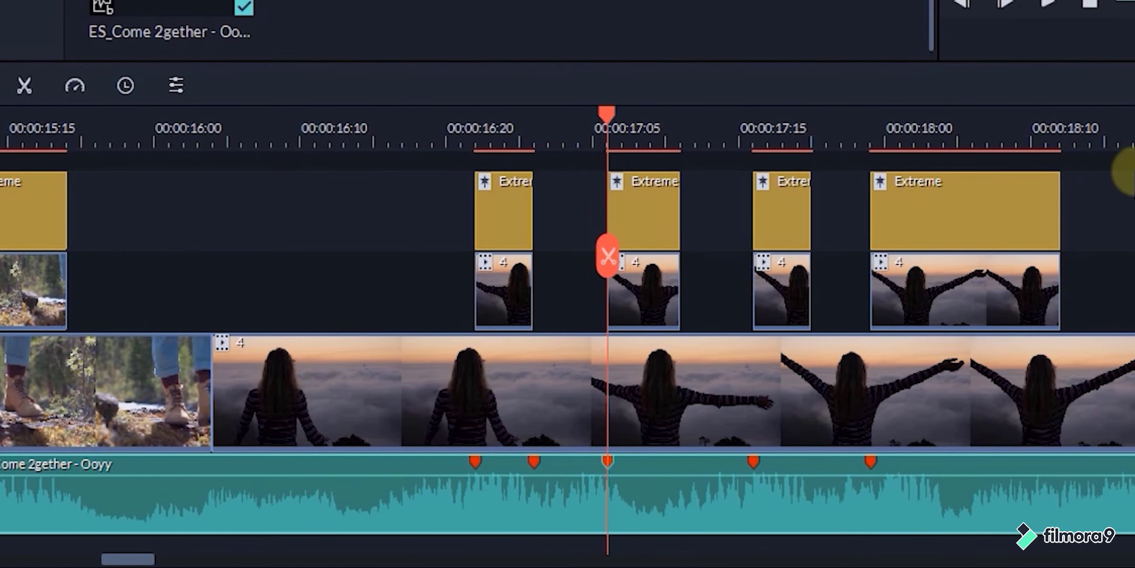
{"action": "scroll", "coordinate": [705, 154], "scroll_direction": "down", "scroll_amount": 3}
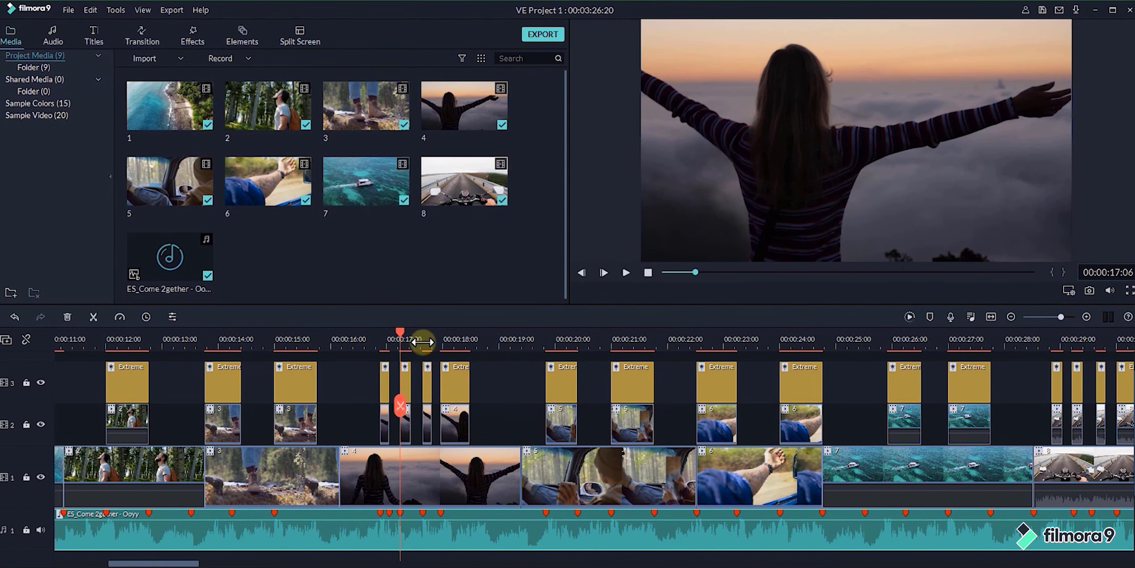
Zoom out the timeline and play the beat-synced project preview from the 10-second mark.
{"action": "left_click_drag", "start_coordinate": [439, 344], "coordinate": [263, 343]}
{"action": "left_click", "coordinate": [193, 347]}
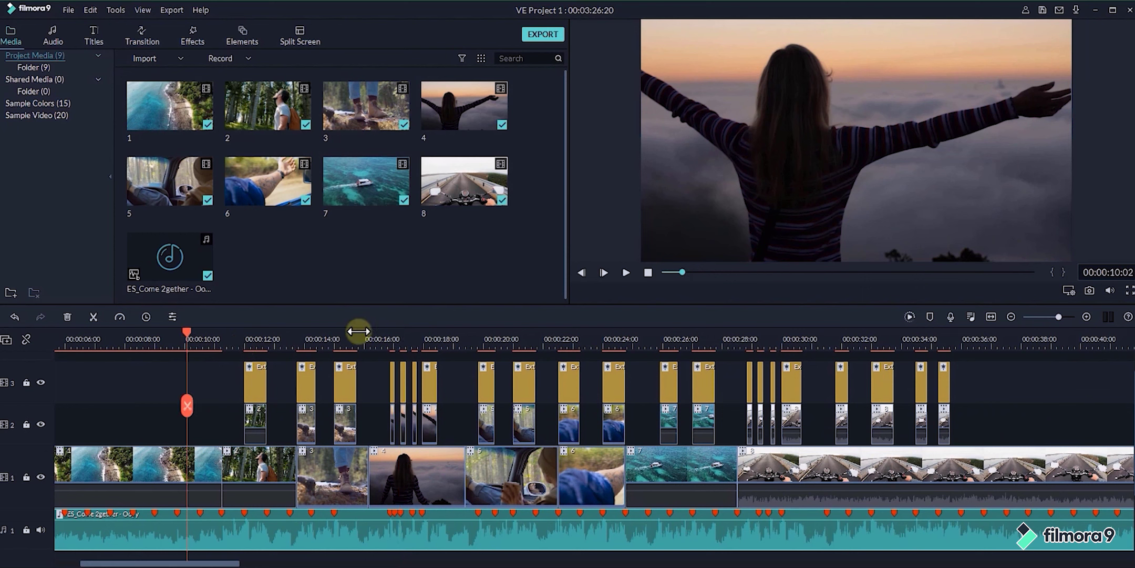
{"action": "left_click", "coordinate": [627, 274]}
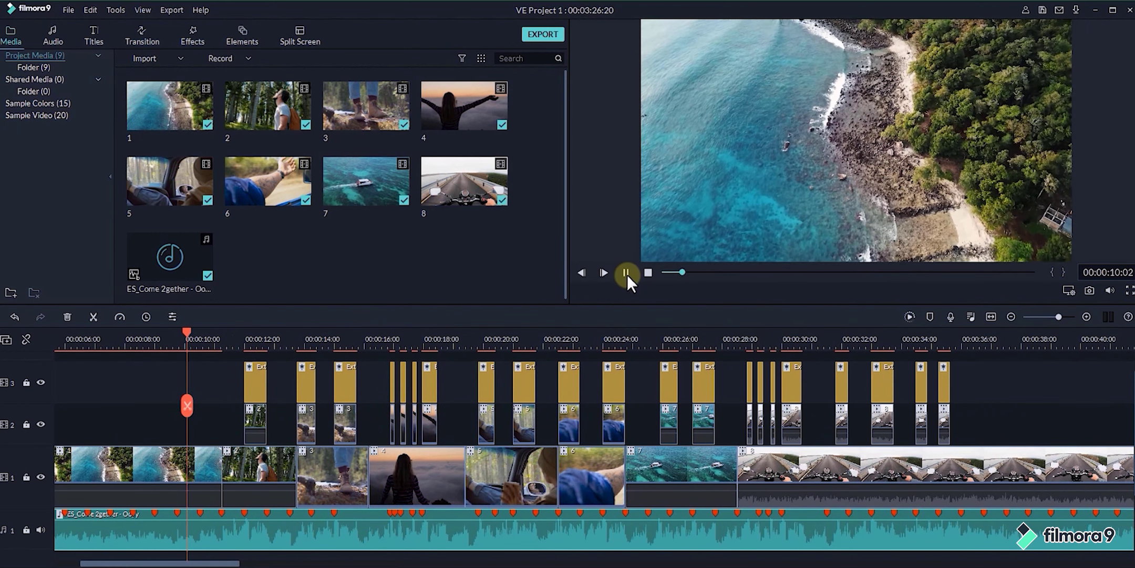